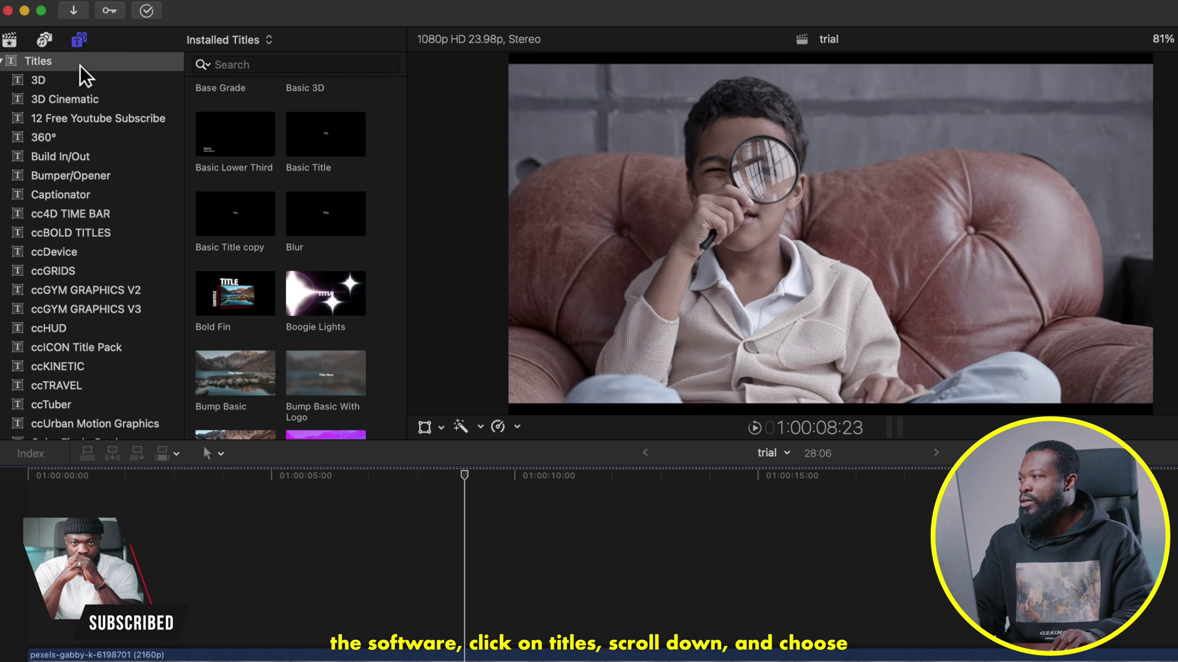
- Place a Custom title above the clip, trim the clip to about 13 seconds, and select the title
click(79, 65)
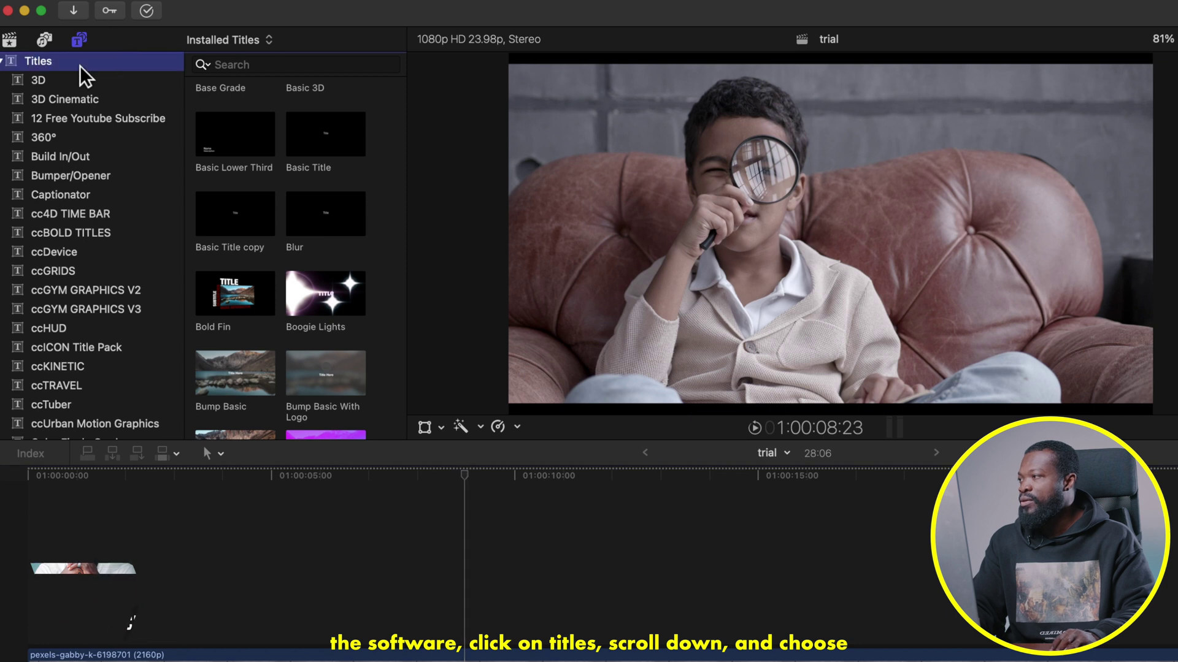
scroll(296, 230, down, 10)
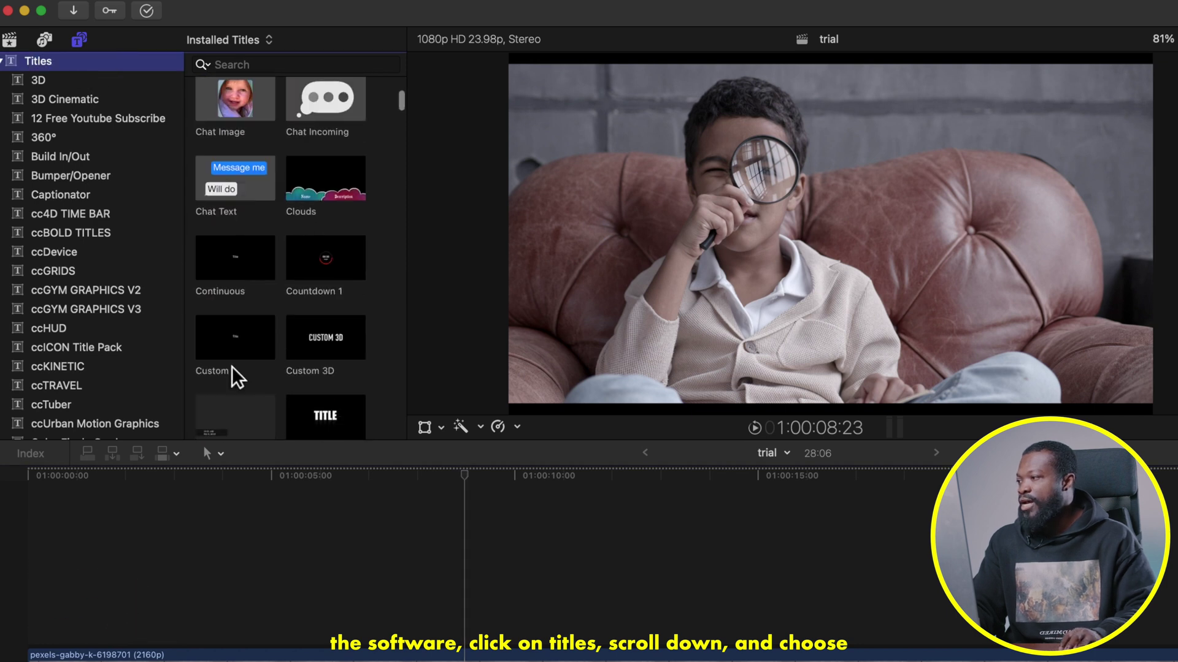
drag(238, 347, 263, 594)
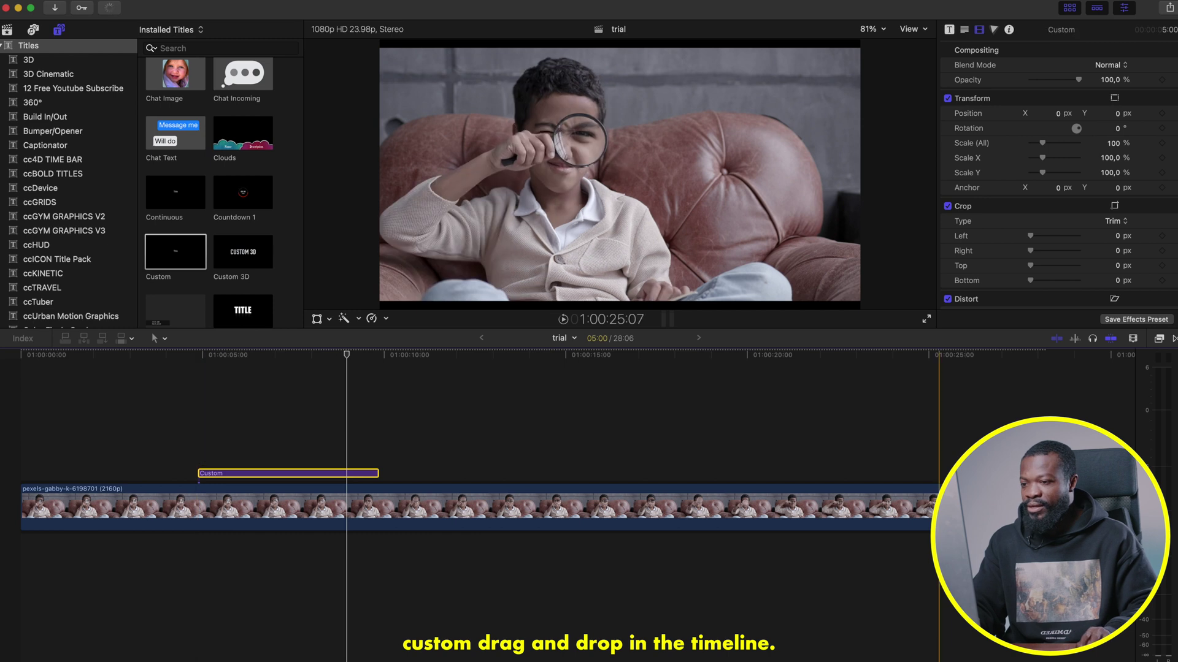
drag(1041, 503, 525, 502)
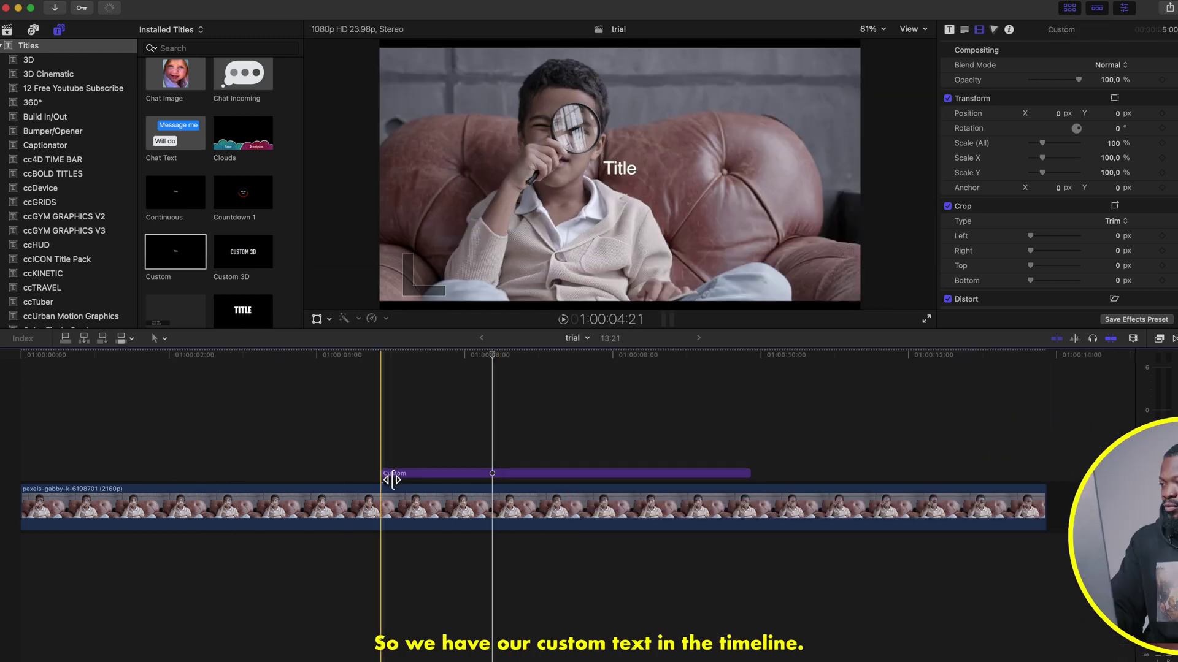
click(502, 474)
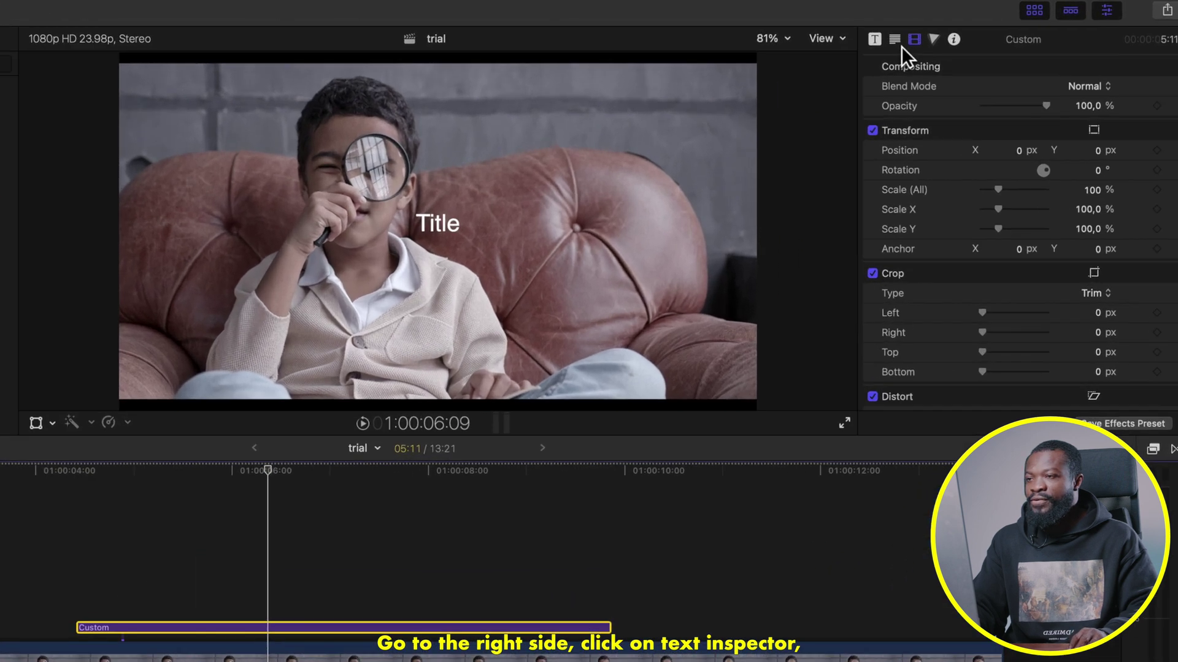
- Change the title text to 'THANK YOU', bold, and enlarge it to size 131
click(897, 43)
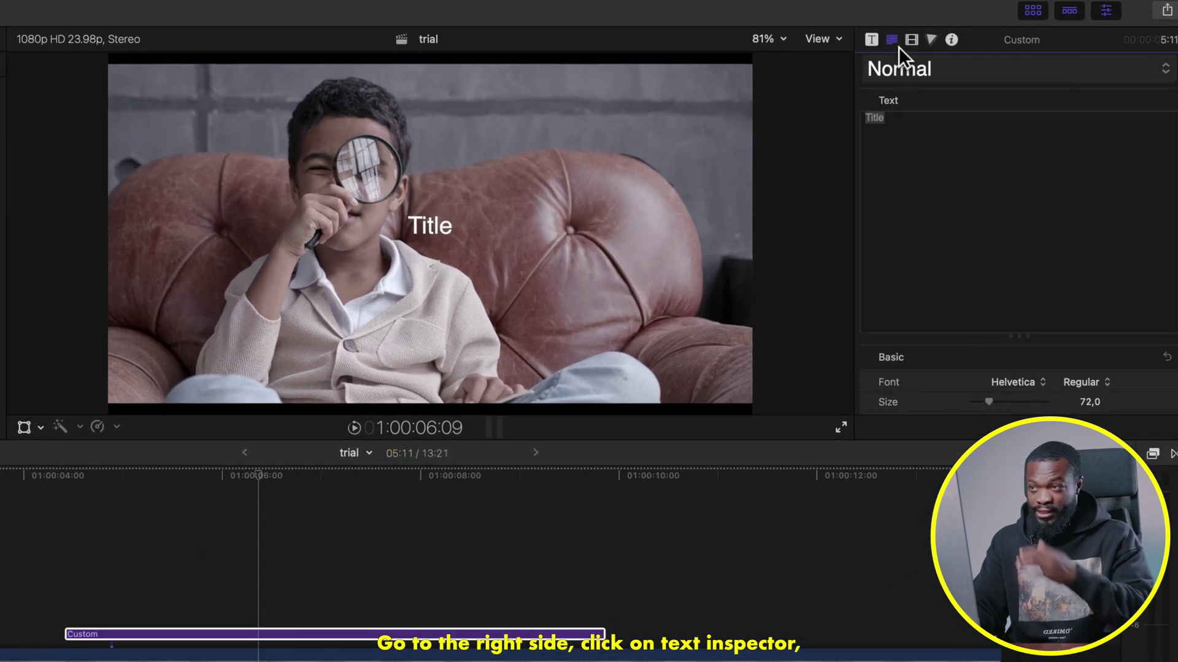
double_click(874, 117)
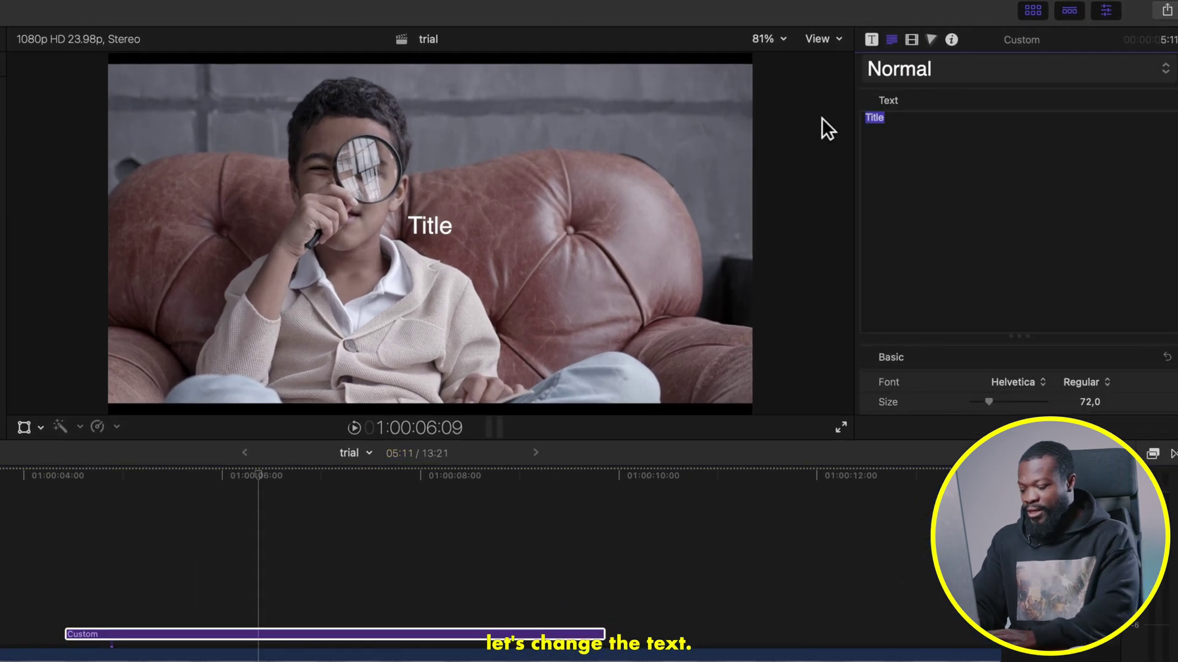
text(THANK YOU)
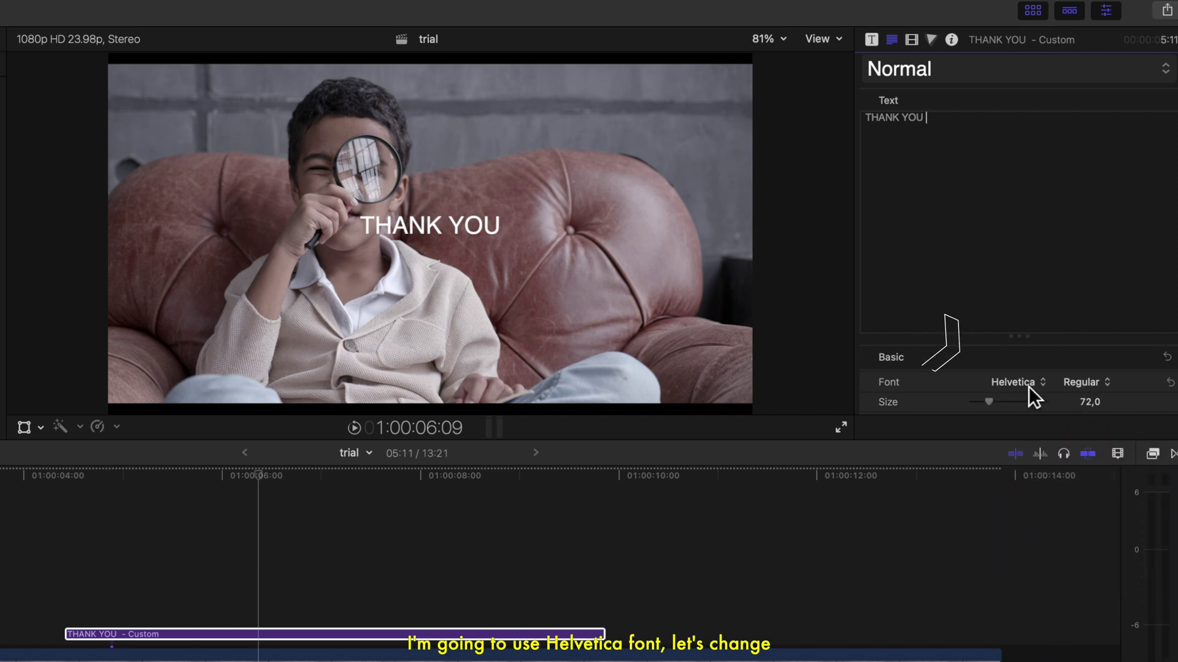
click(1082, 386)
click(1086, 442)
click(1083, 461)
drag(998, 403, 1029, 396)
- Make the title text yellow and add a drop shadow
scroll(1055, 386, down, 8)
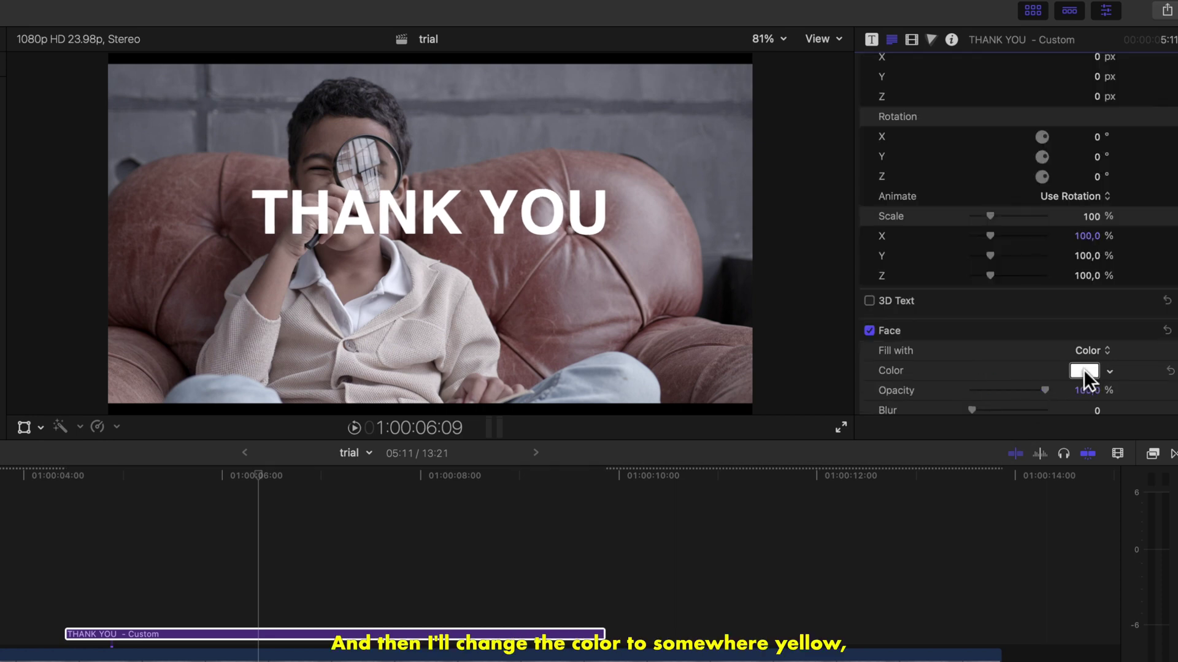
click(1083, 370)
click(874, 362)
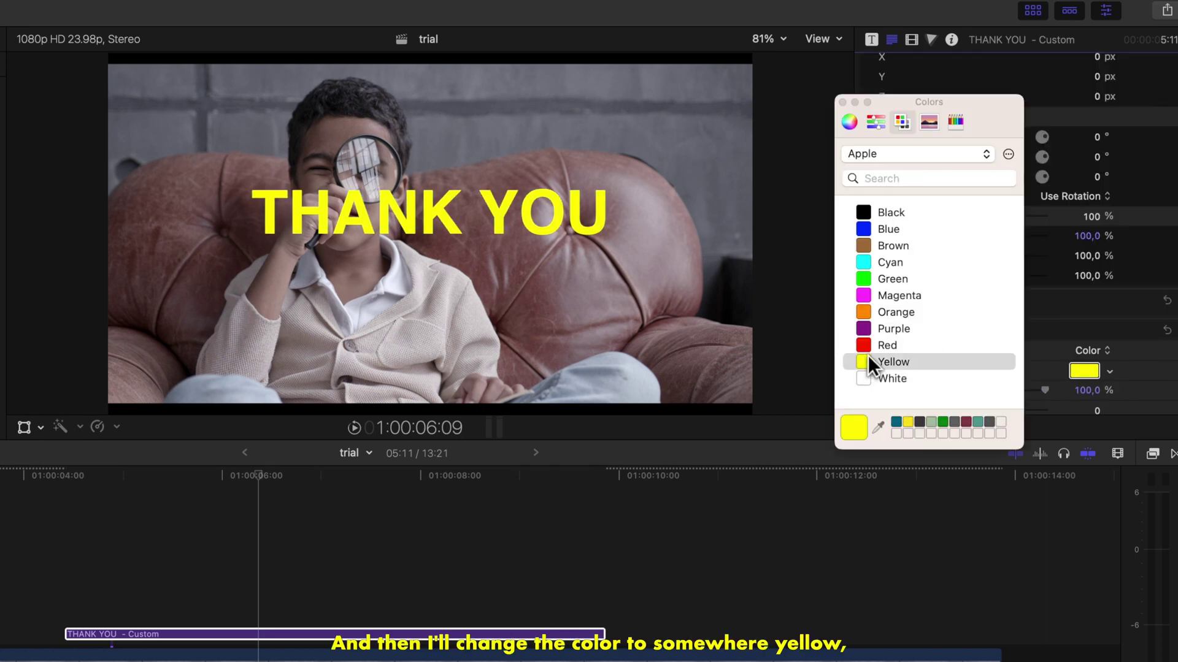
click(842, 102)
scroll(955, 289, down, 3)
scroll(956, 289, up, 1)
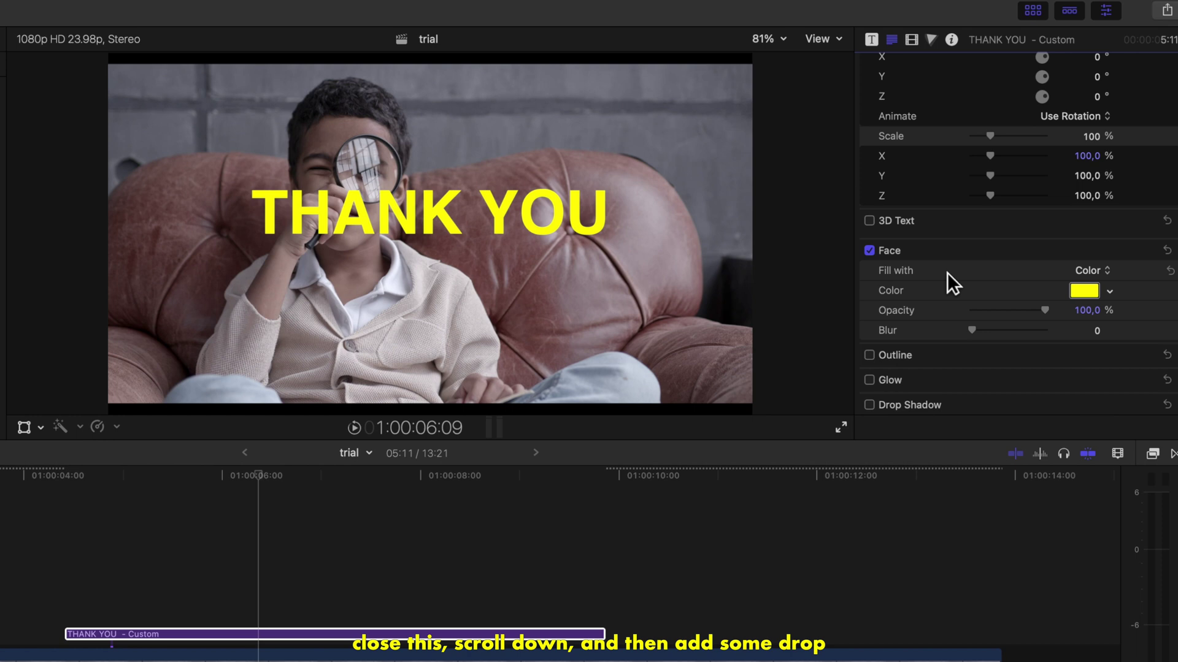
click(933, 405)
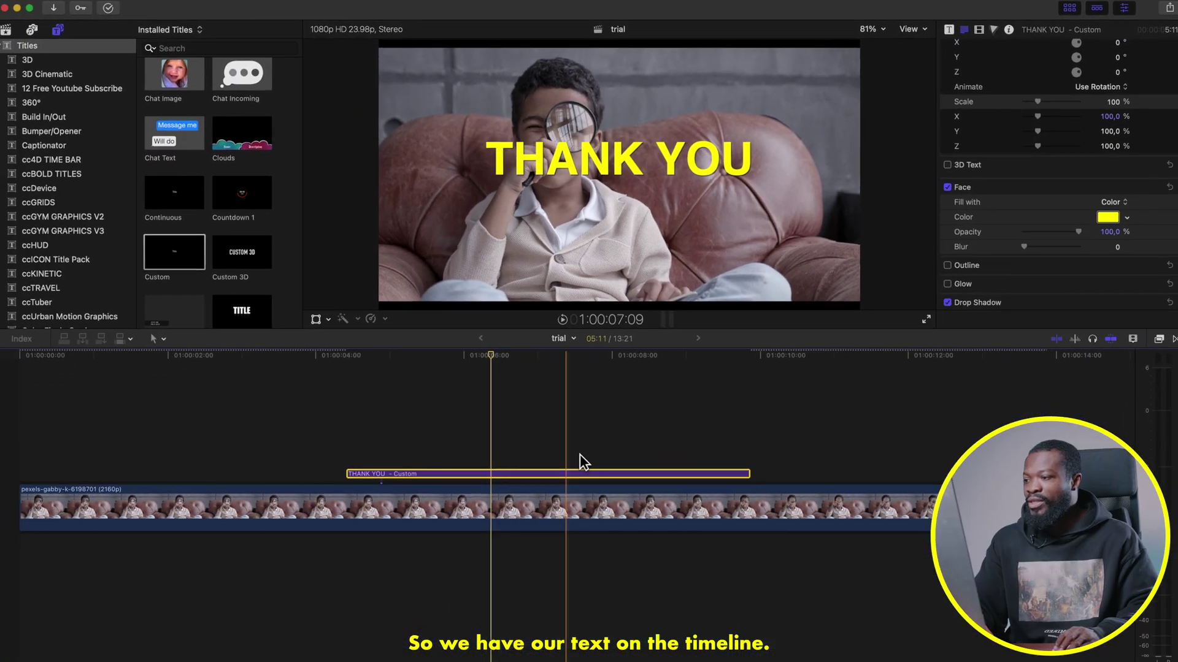
click(481, 461)
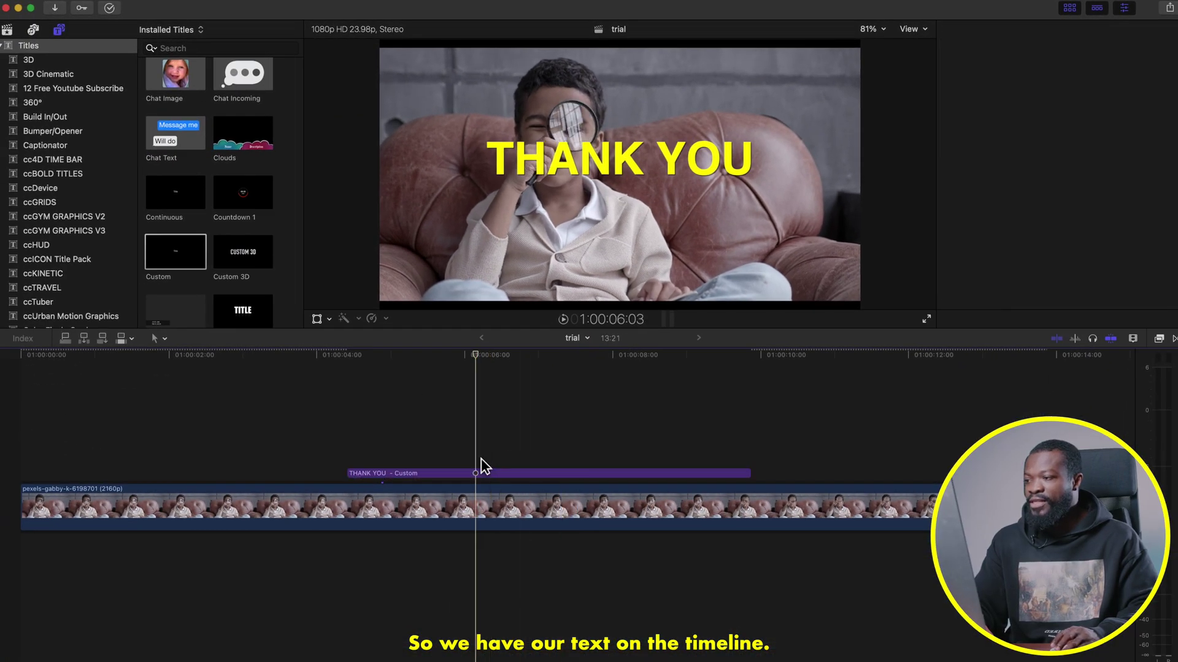
- Set the title's In animation to Position Y -15 with Unit Size All
click(490, 475)
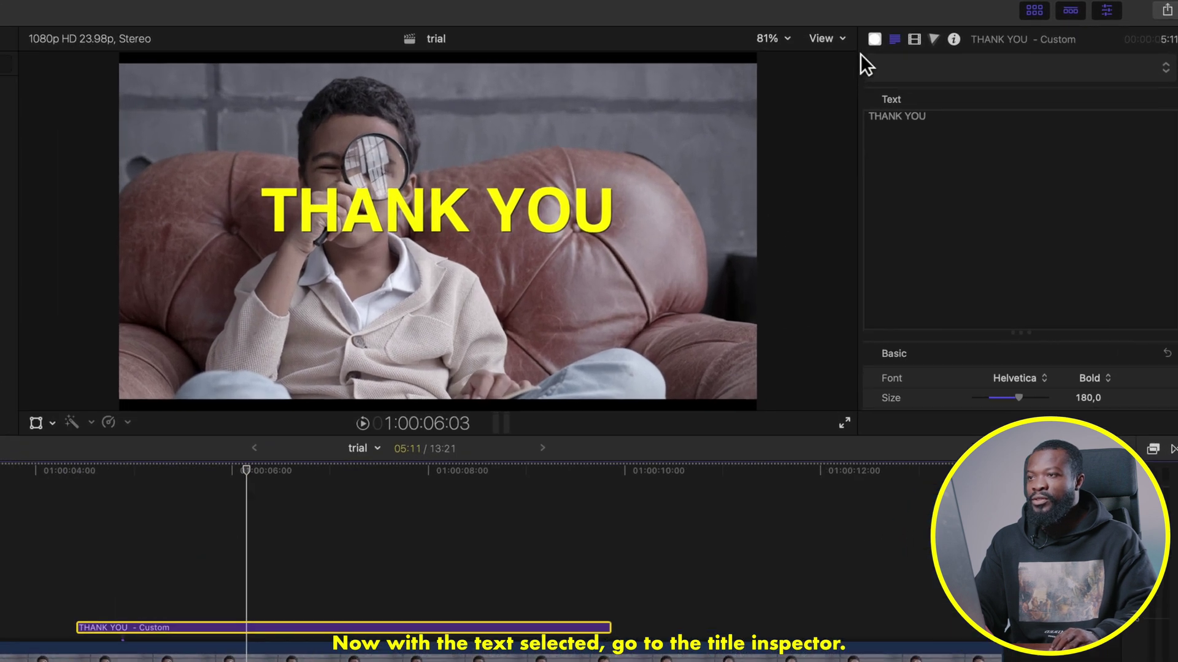
click(874, 39)
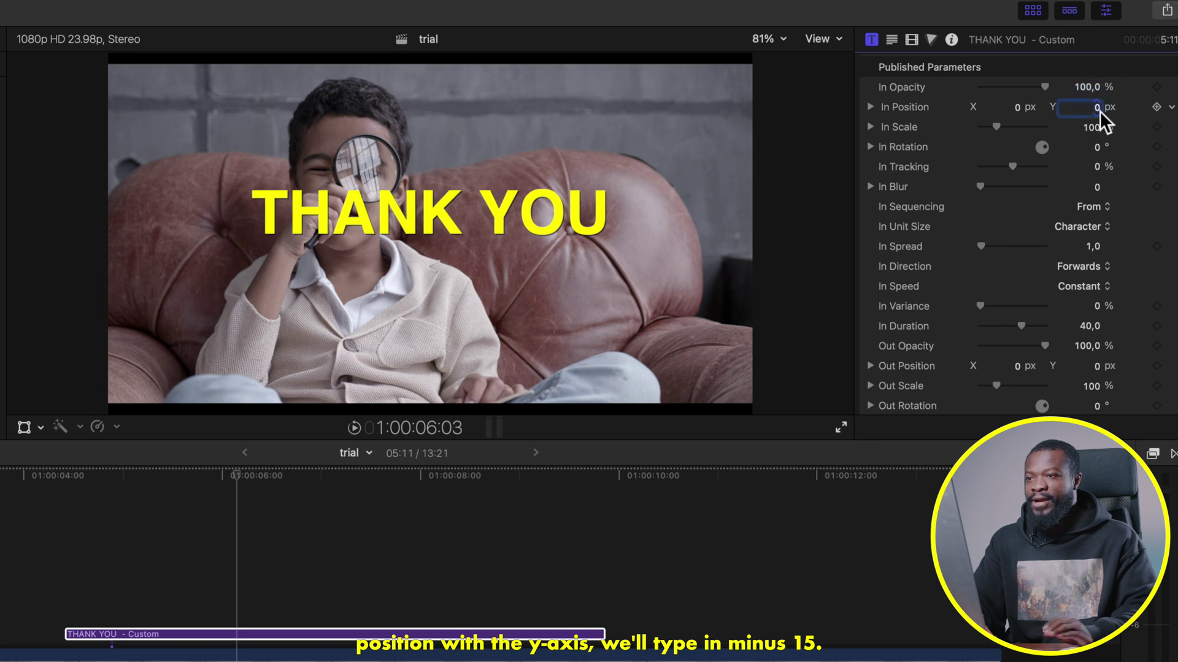
text(15)
key(Return)
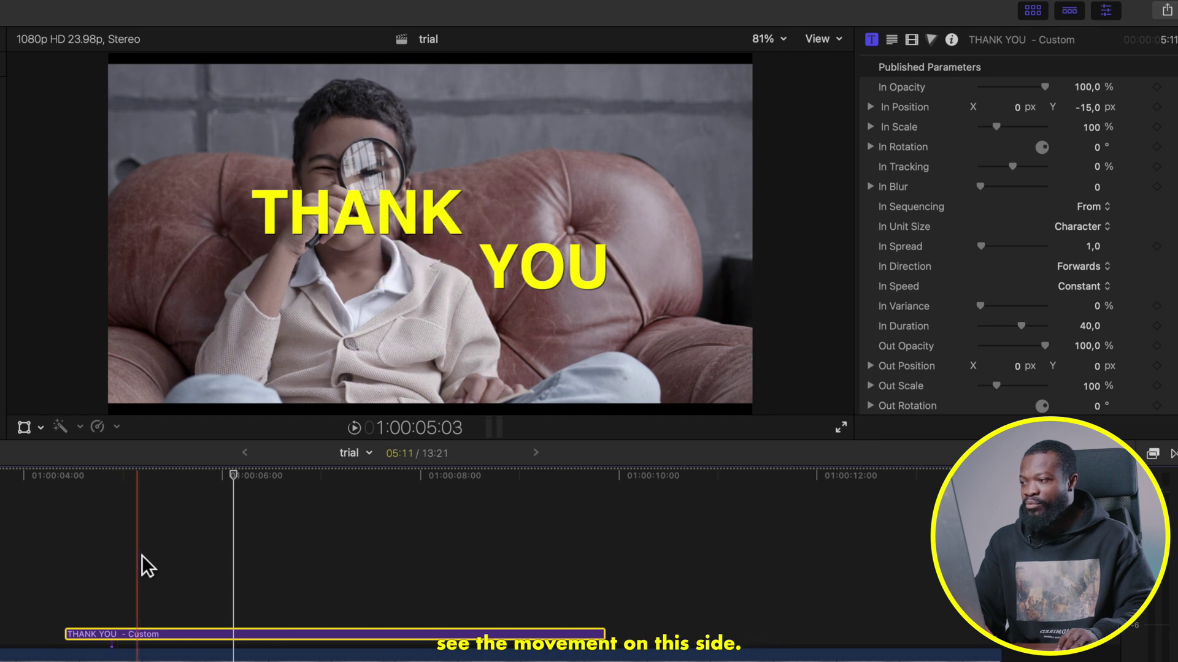
click(130, 570)
scroll(1036, 192, down, 3)
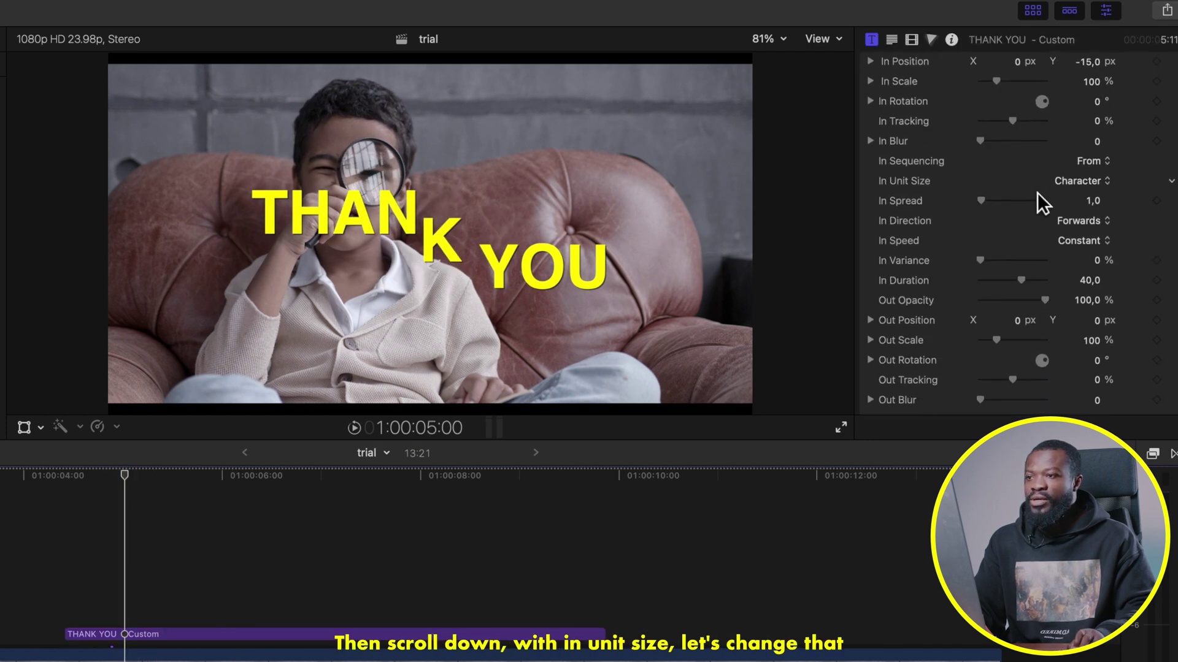
scroll(1042, 197, down, 1)
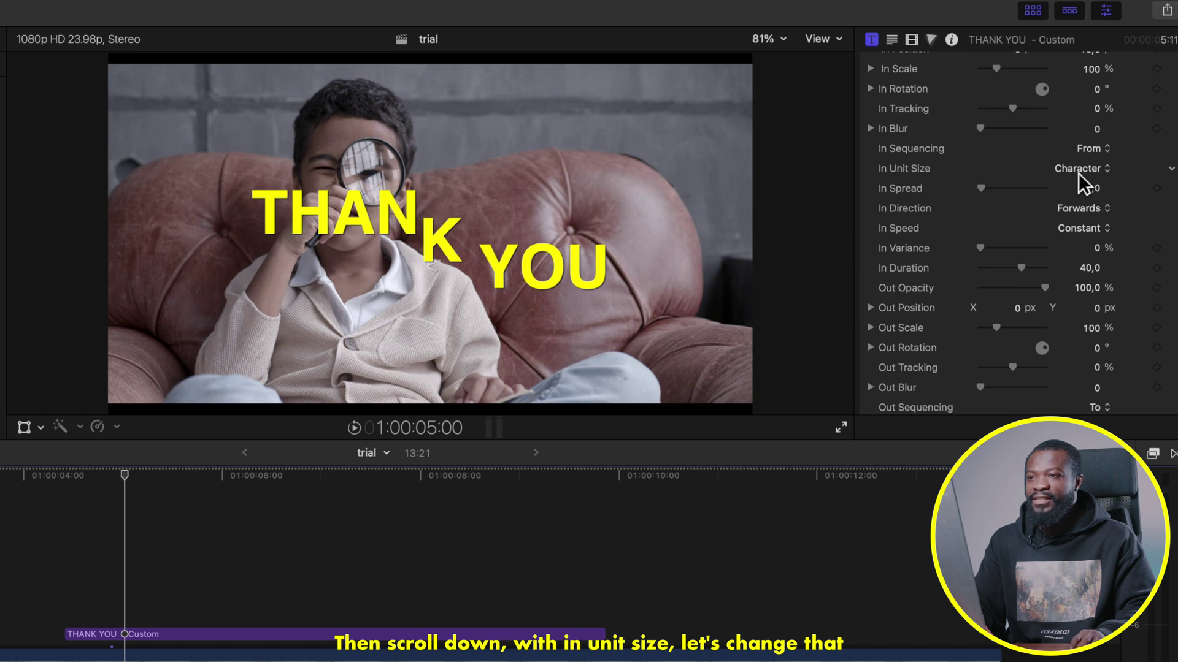
click(1078, 173)
click(1073, 241)
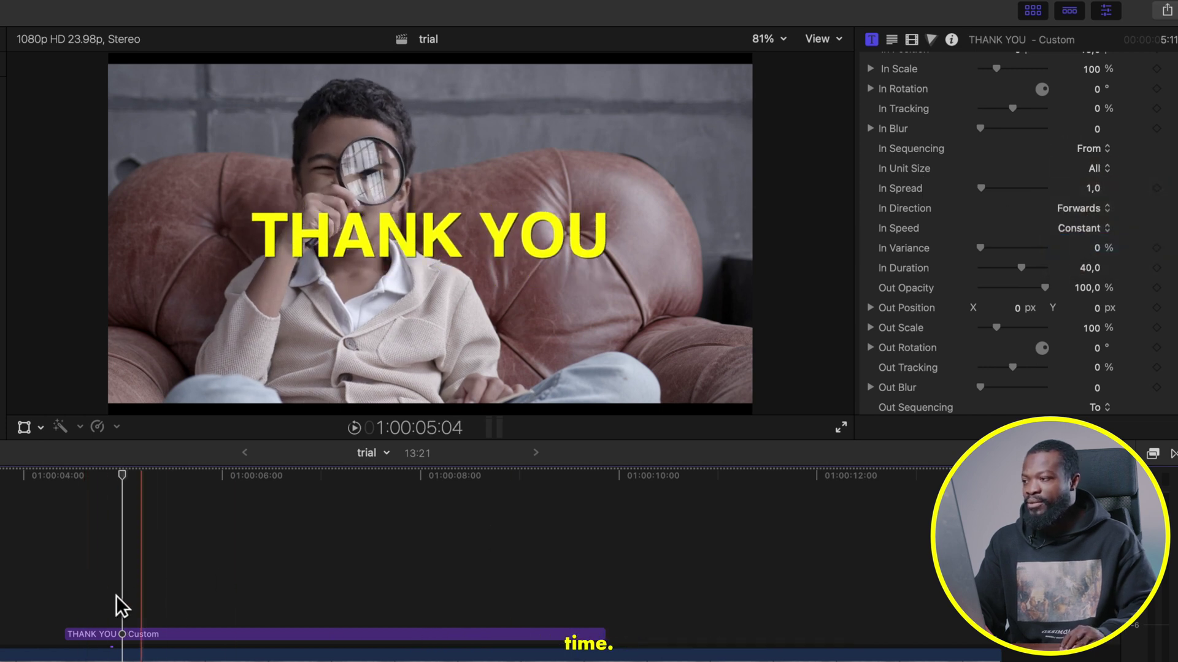
- Set the title's Out animation to Position Y -15 with Unit Size All
scroll(918, 213, down, 5)
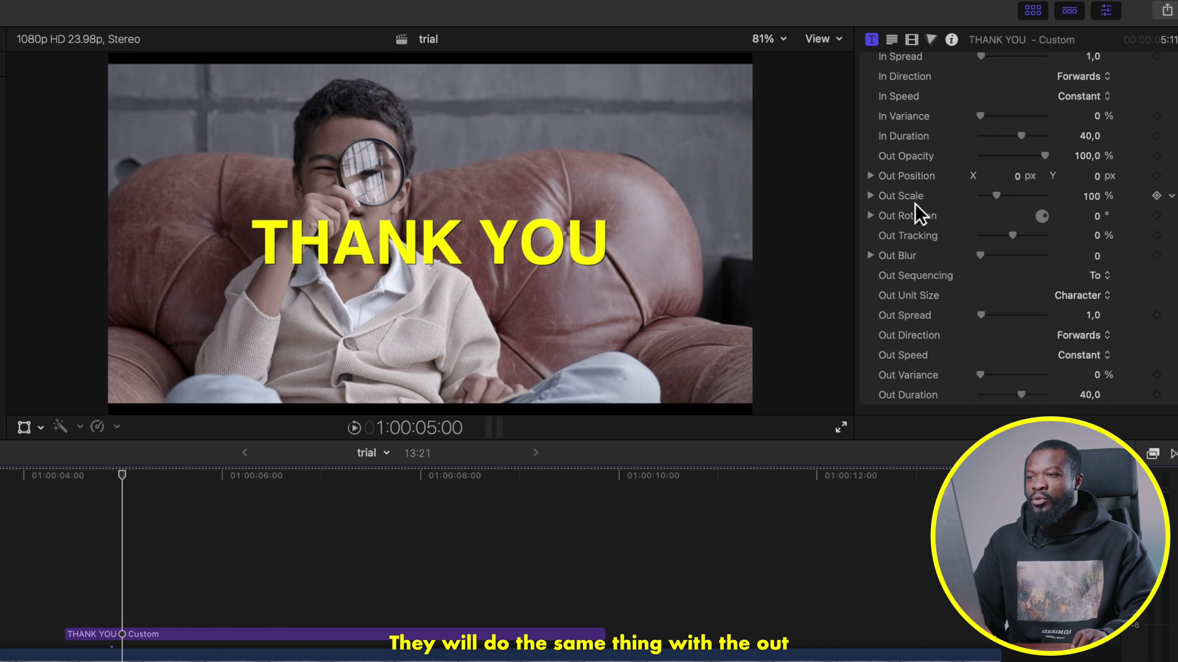
click(1097, 178)
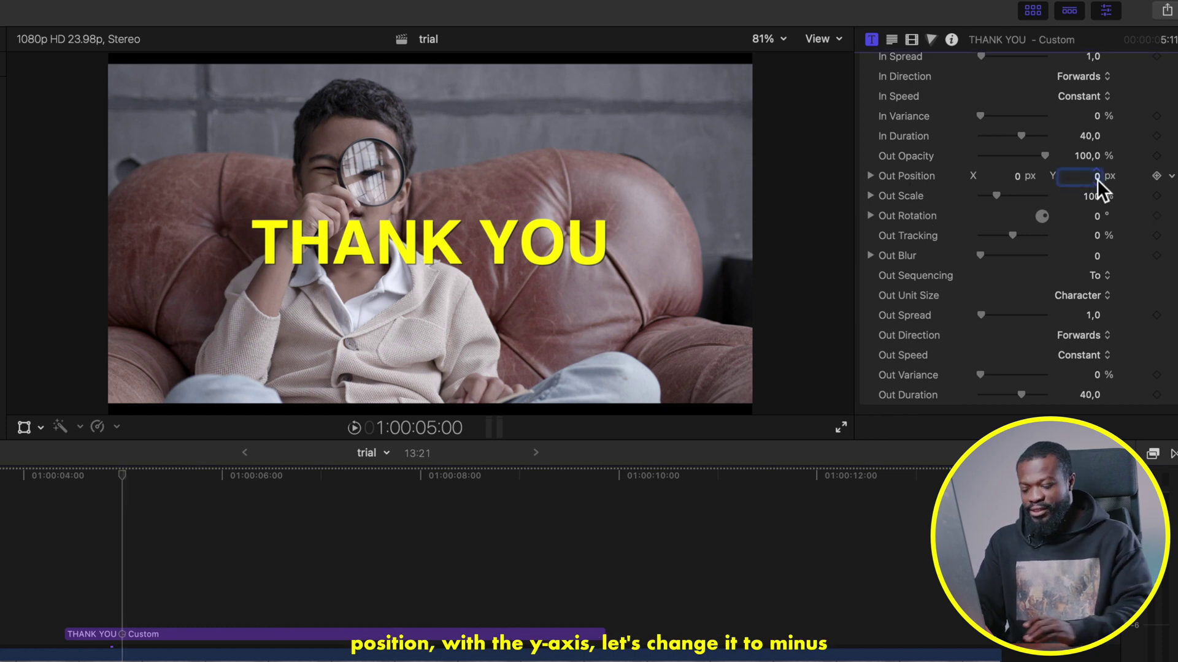
text(-15)
key(Return)
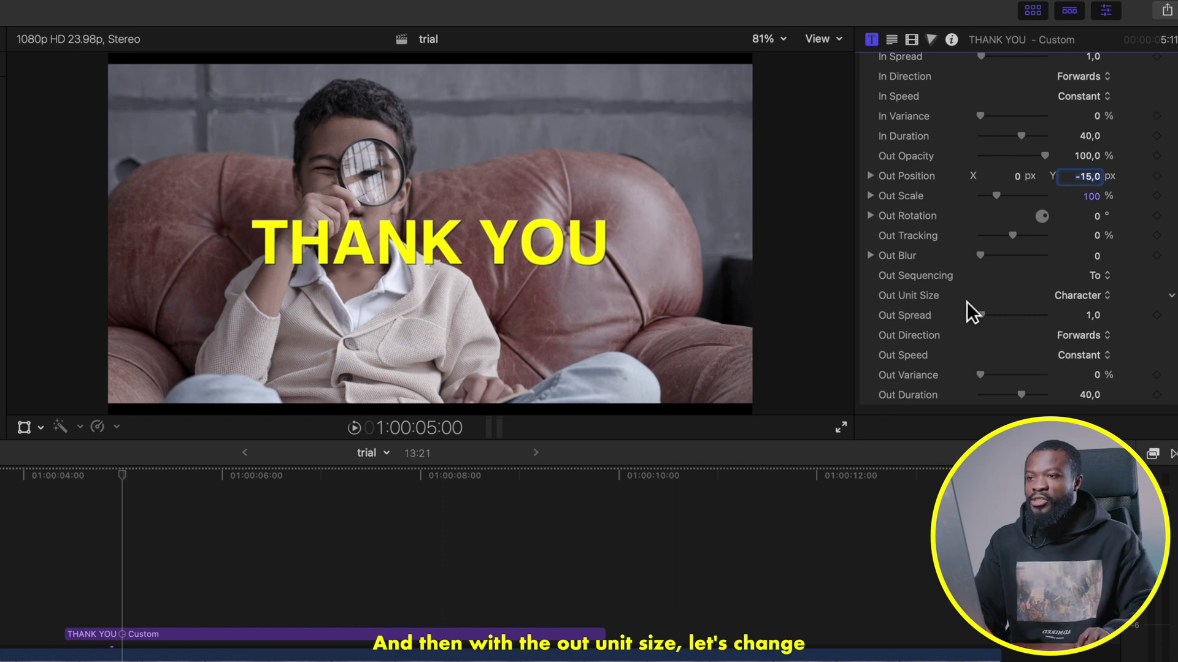
click(1080, 297)
click(1072, 372)
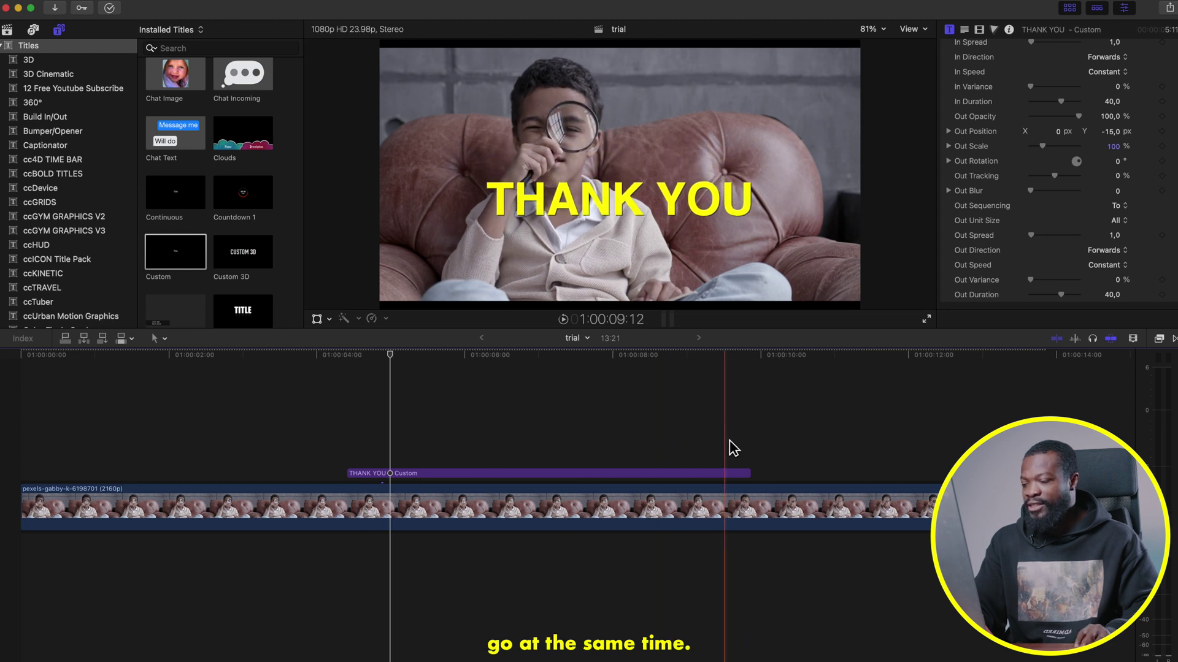
- Apply a Shape Mask effect from Masks and Keying to the THANK YOU title
click(604, 471)
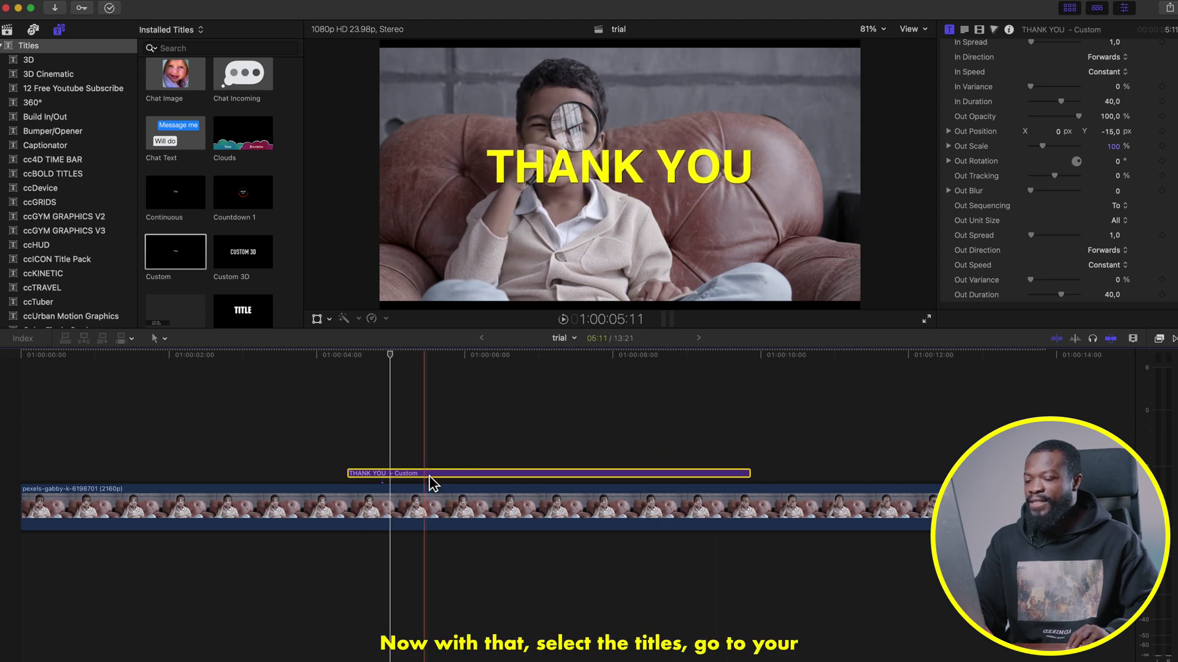
click(1159, 339)
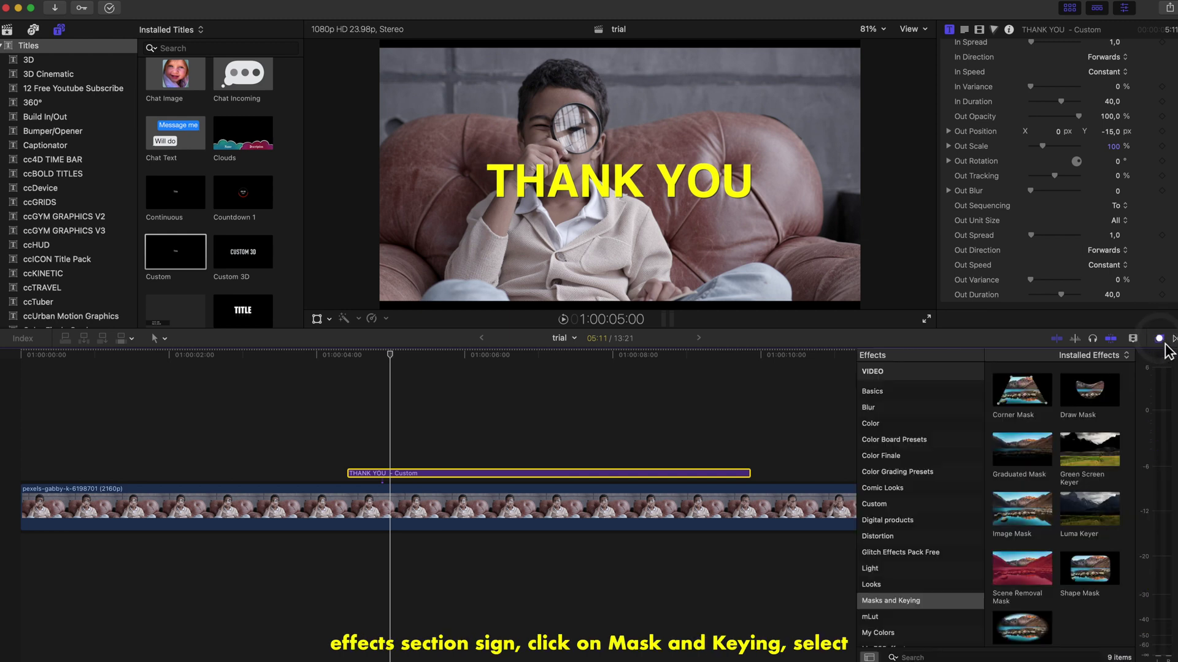
click(944, 601)
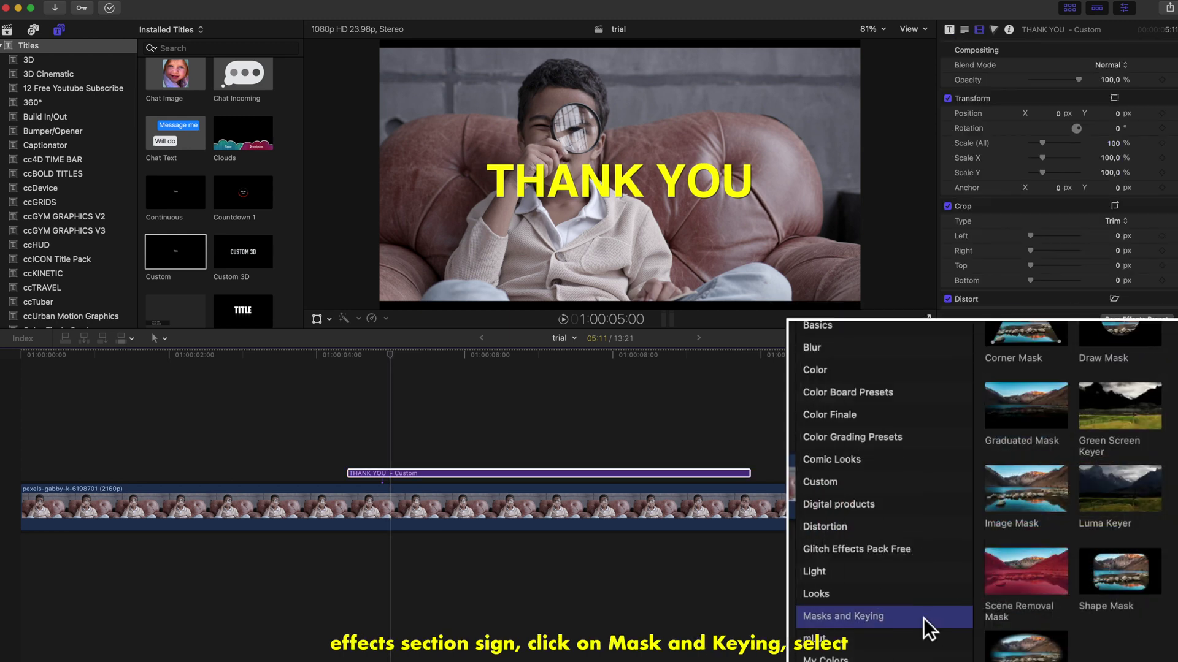
drag(1136, 579, 466, 482)
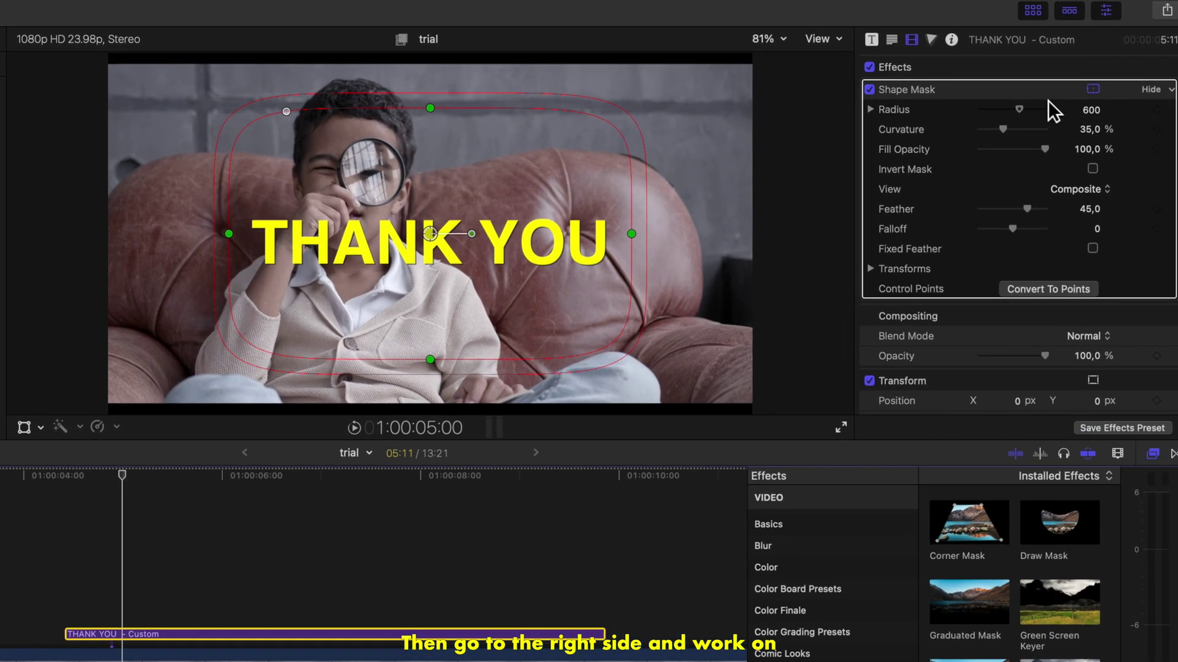
- Set the Shape Mask's Curvature to 0 and Feather to 0
click(1088, 130)
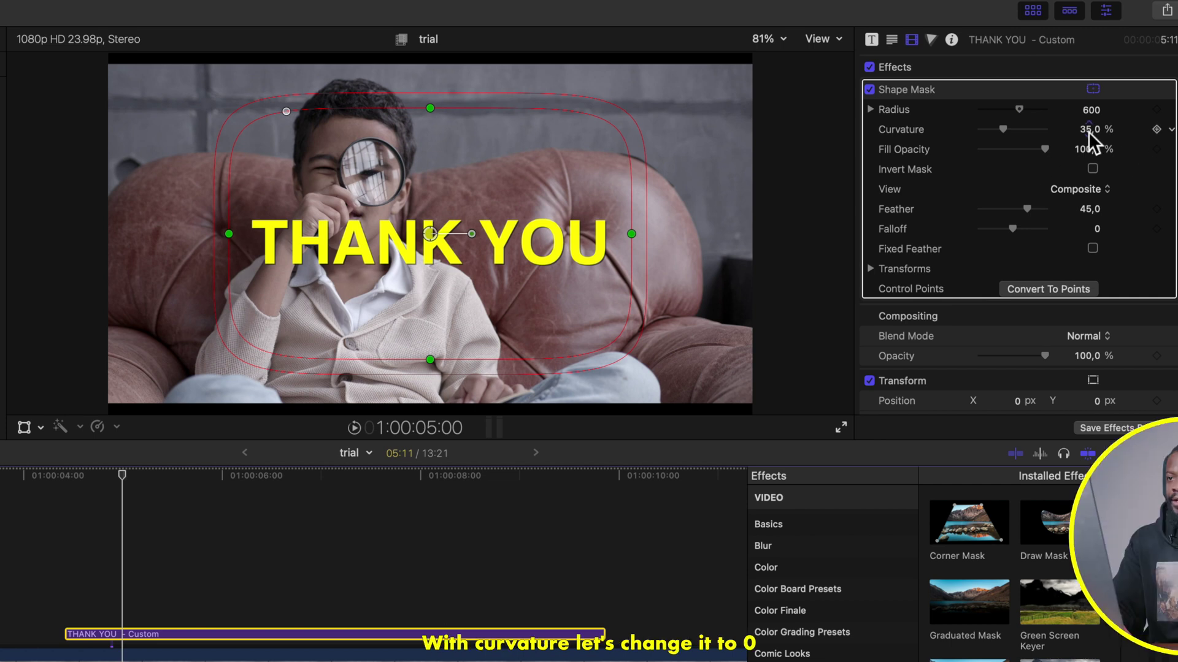
text(0)
key(Return)
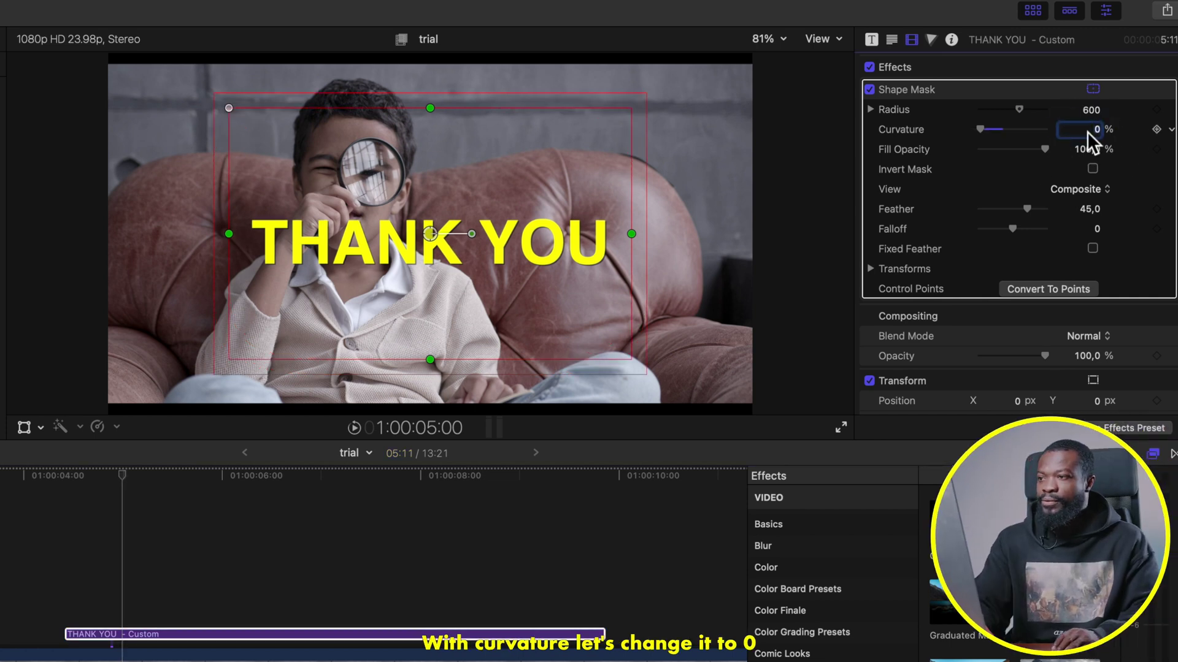
click(1094, 210)
text(0)
key(Return)
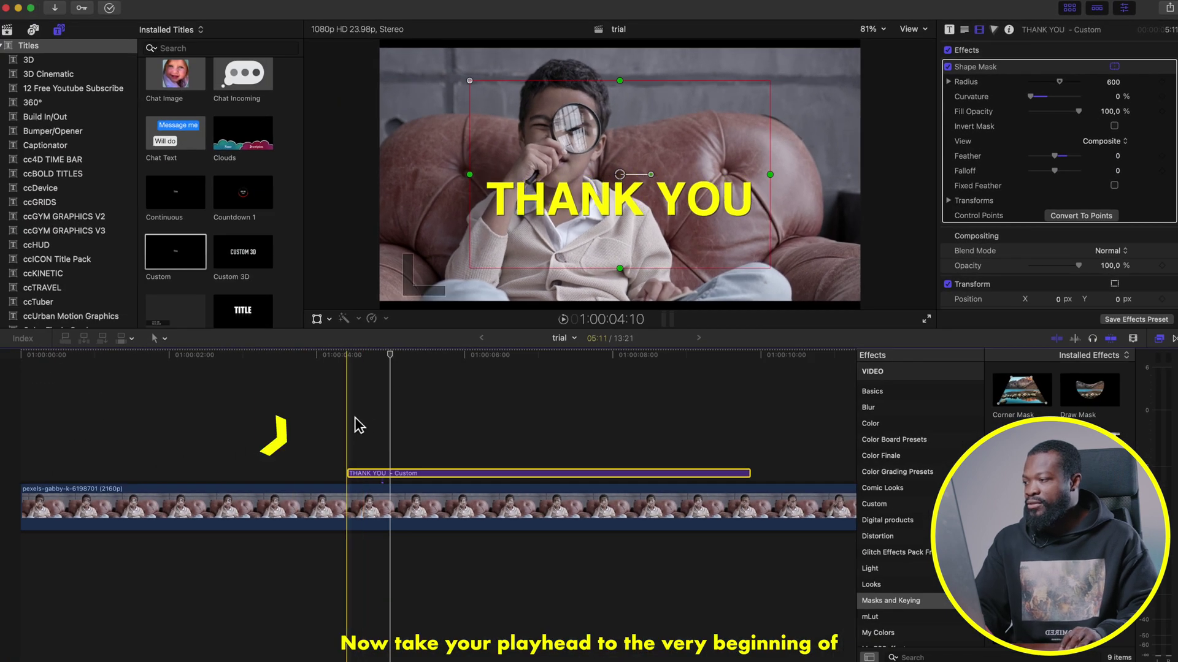
- At the title's start, drag the shape mask below the text and invert it to hide THANK YOU
click(360, 422)
click(364, 476)
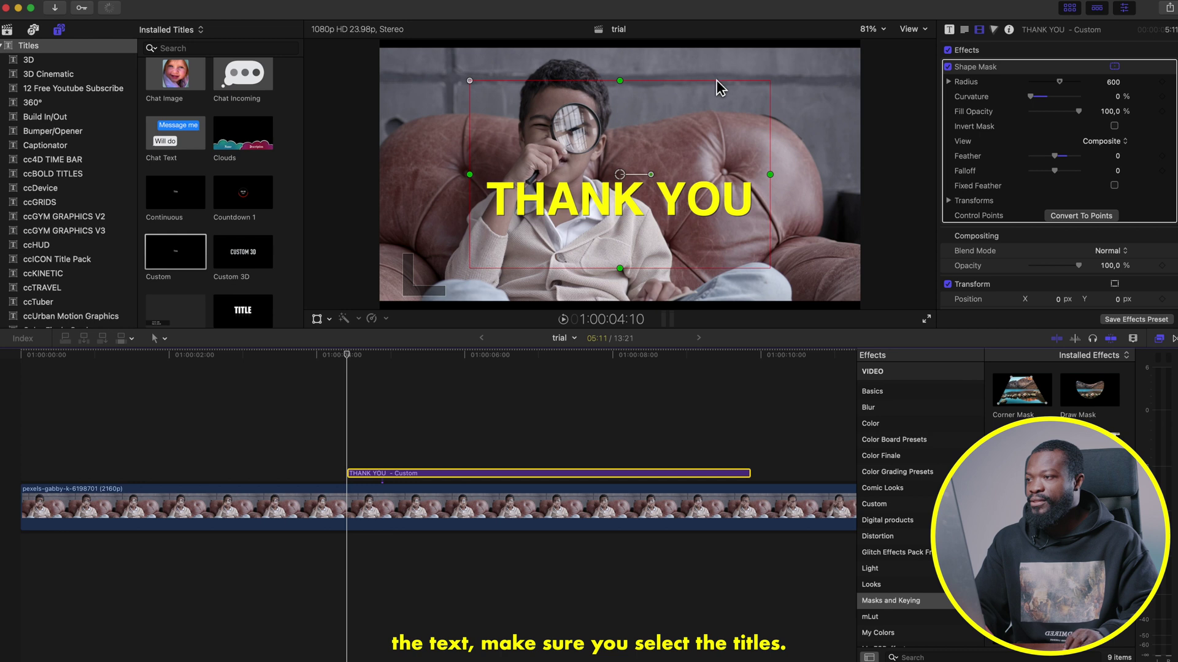
drag(615, 229, 617, 325)
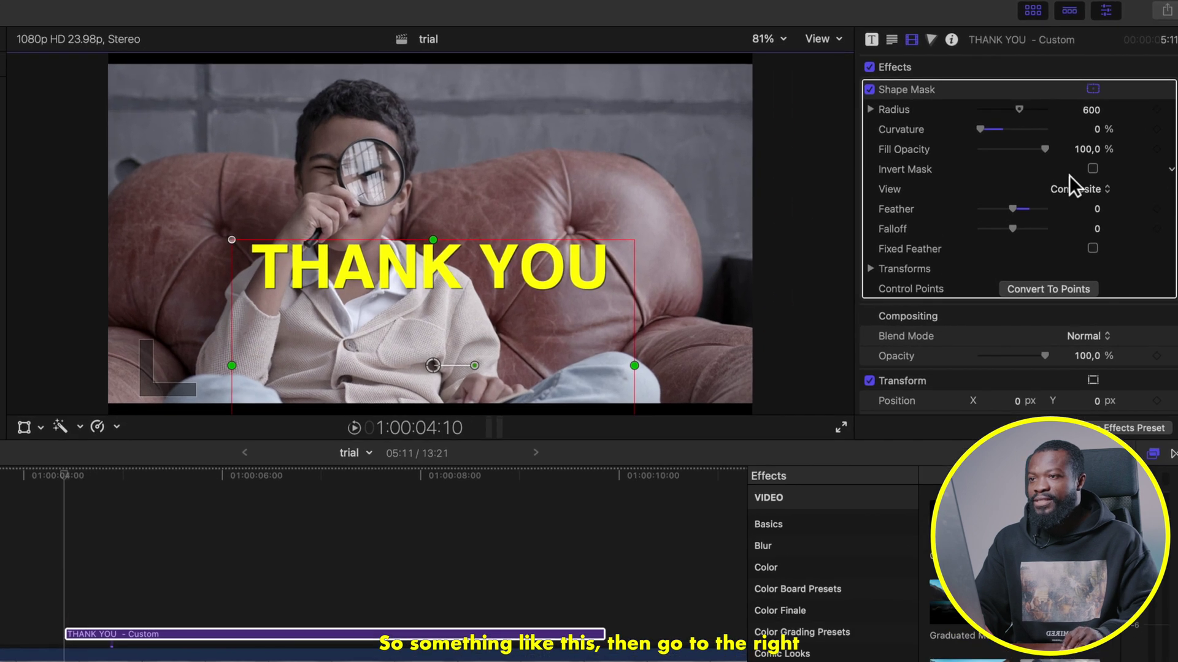
click(1098, 171)
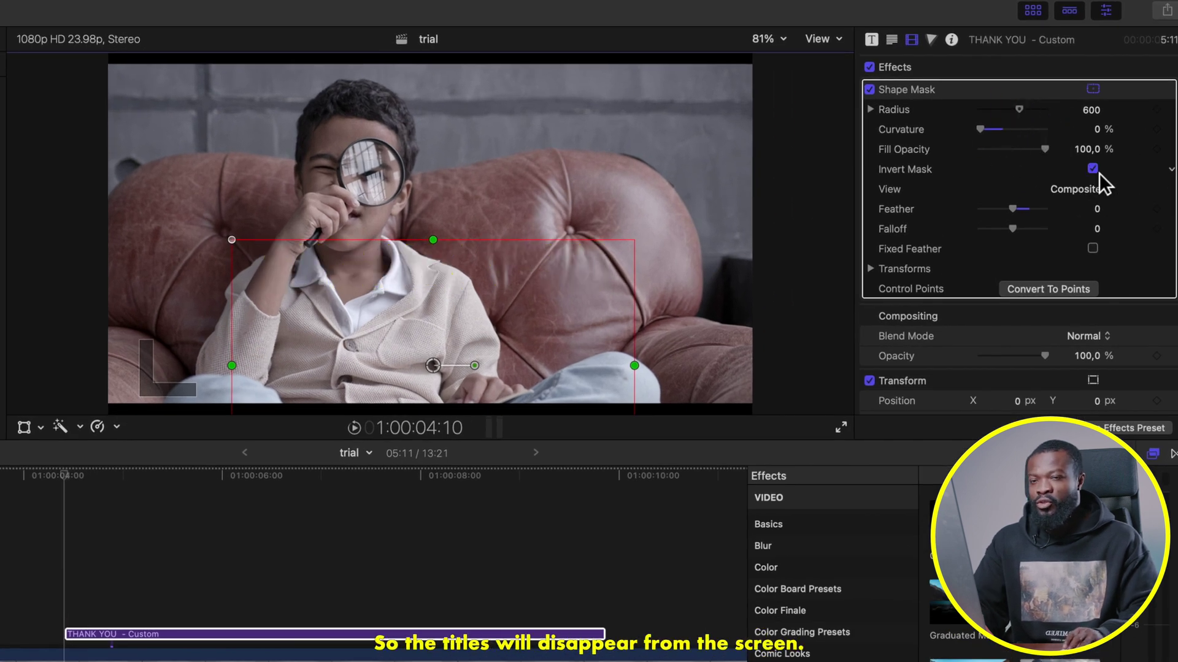
click(292, 428)
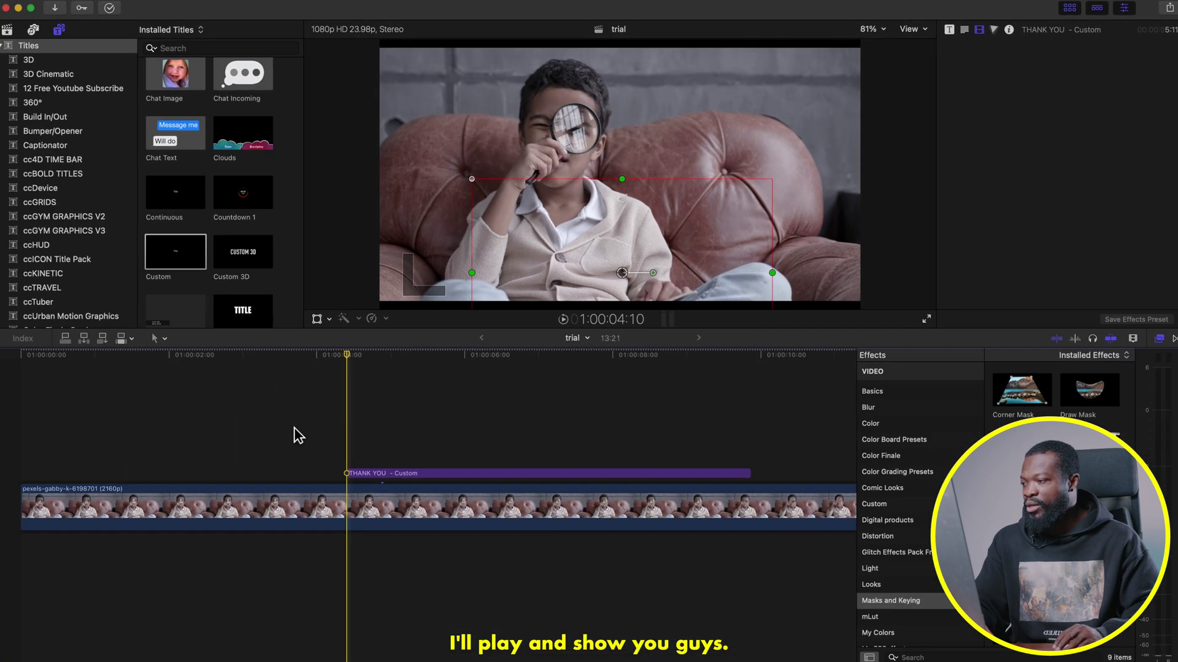
key(space)
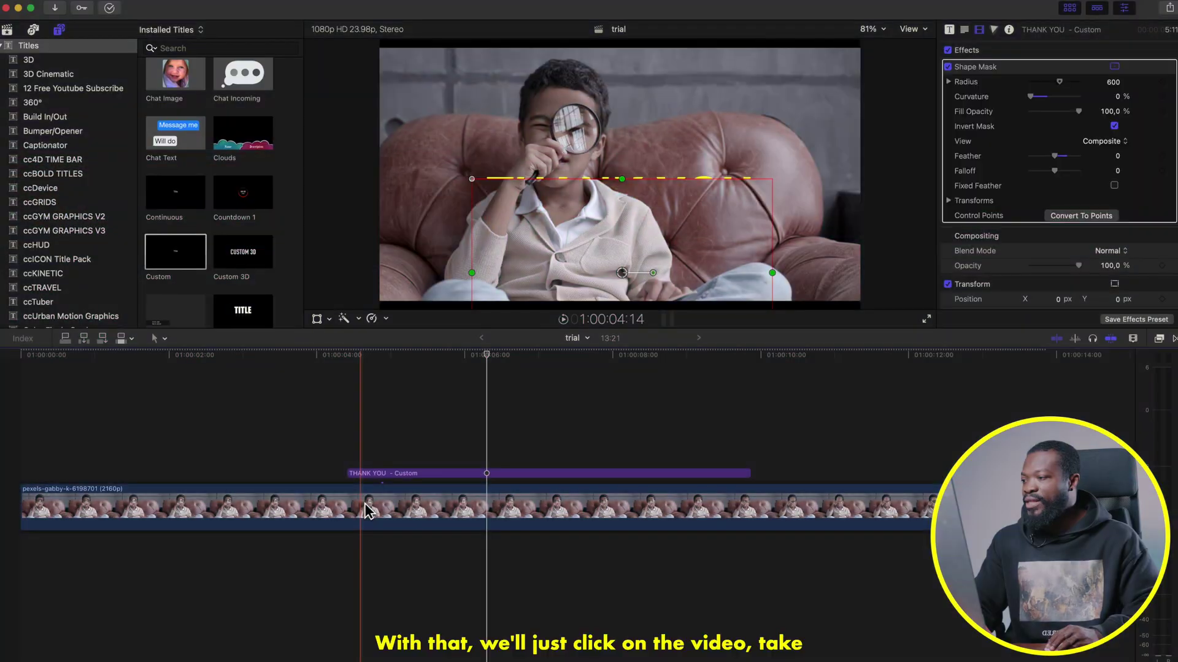
- Select the background video clip and return the playhead to the title's start
click(362, 512)
click(348, 355)
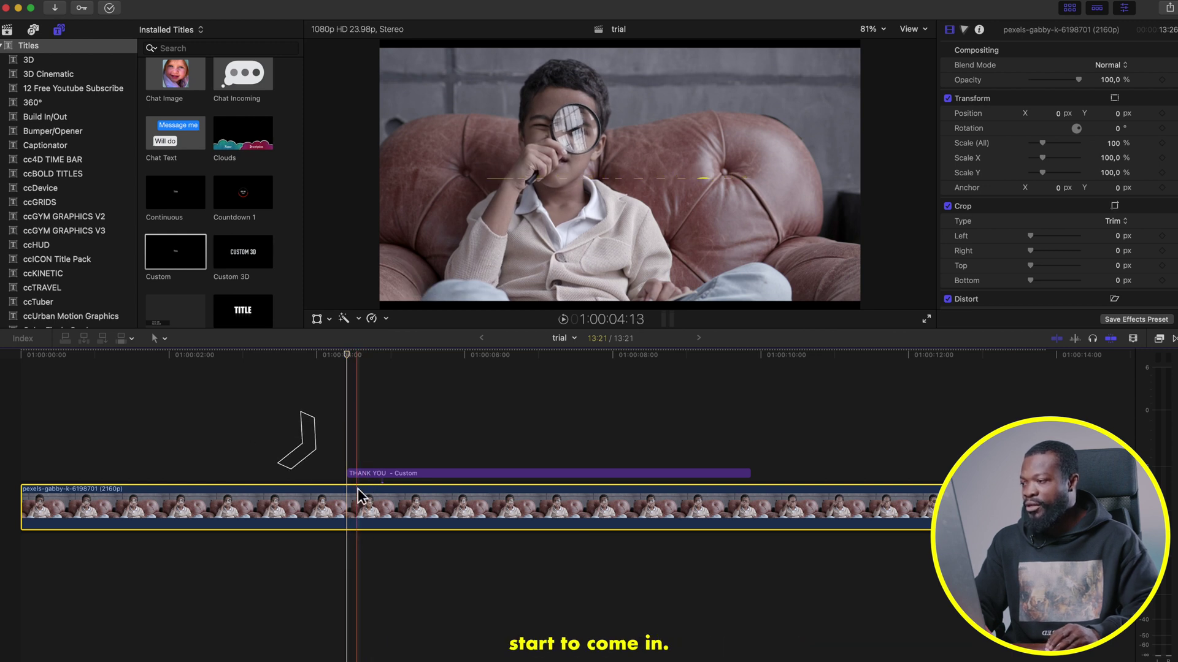
- Apply a Gaussian blur to the video clip and keyframe its Amount at the title's start
click(1159, 339)
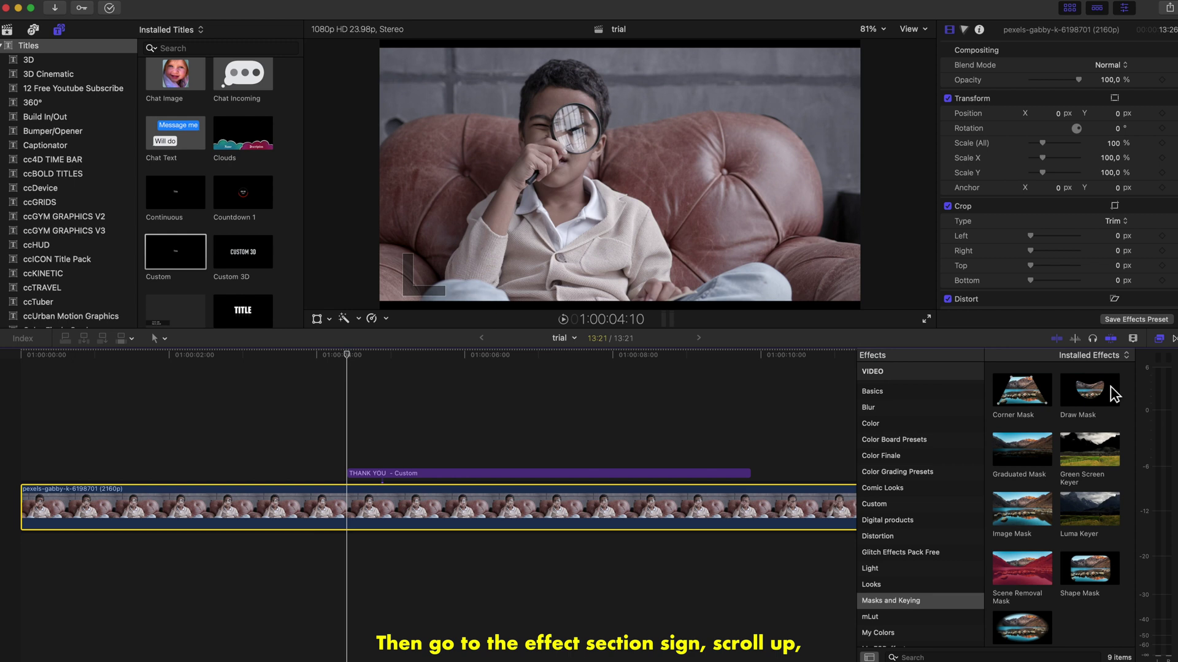
scroll(917, 445, up, 3)
click(897, 470)
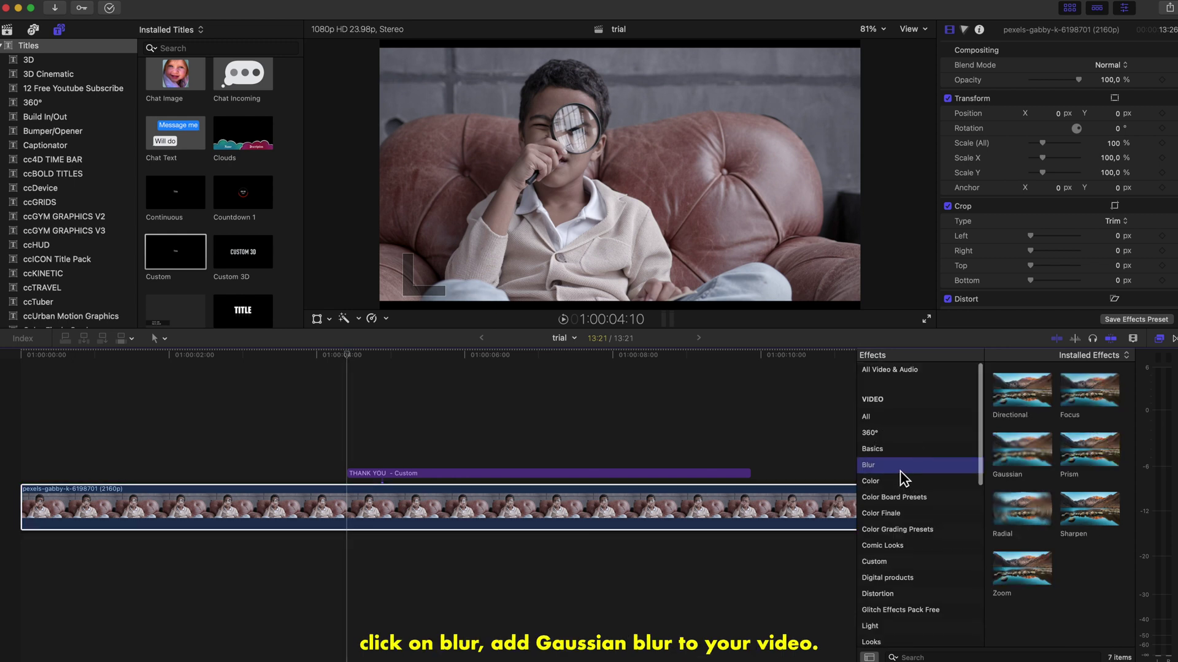
drag(1029, 441, 547, 514)
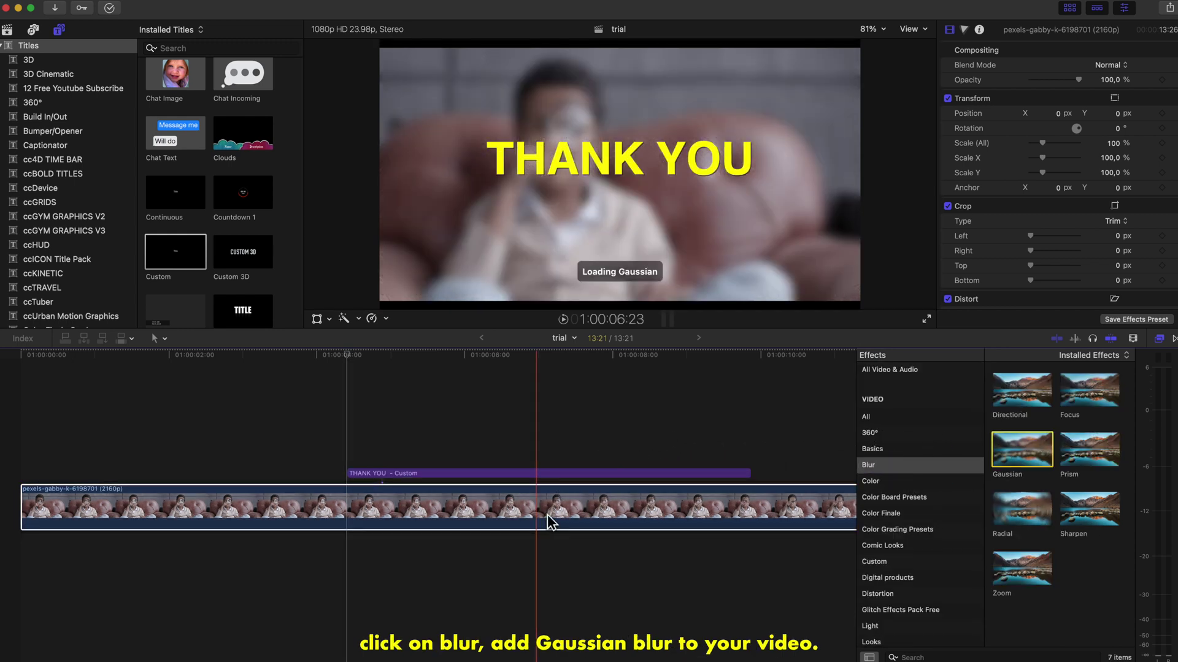
click(547, 514)
click(1159, 339)
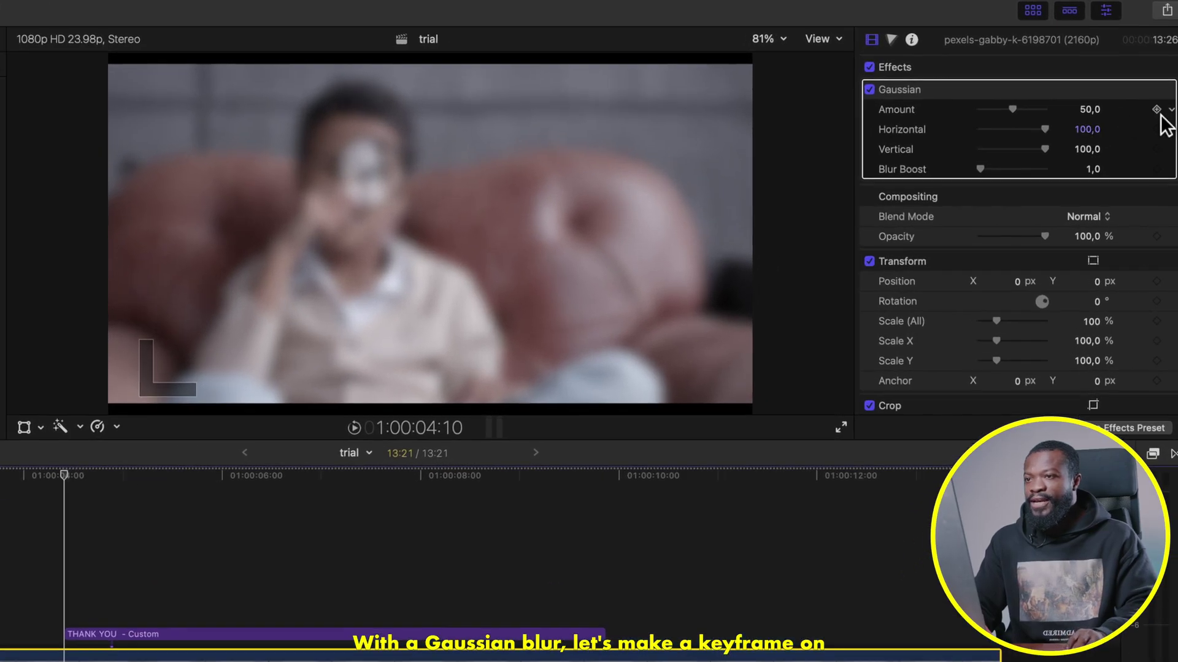
click(1158, 109)
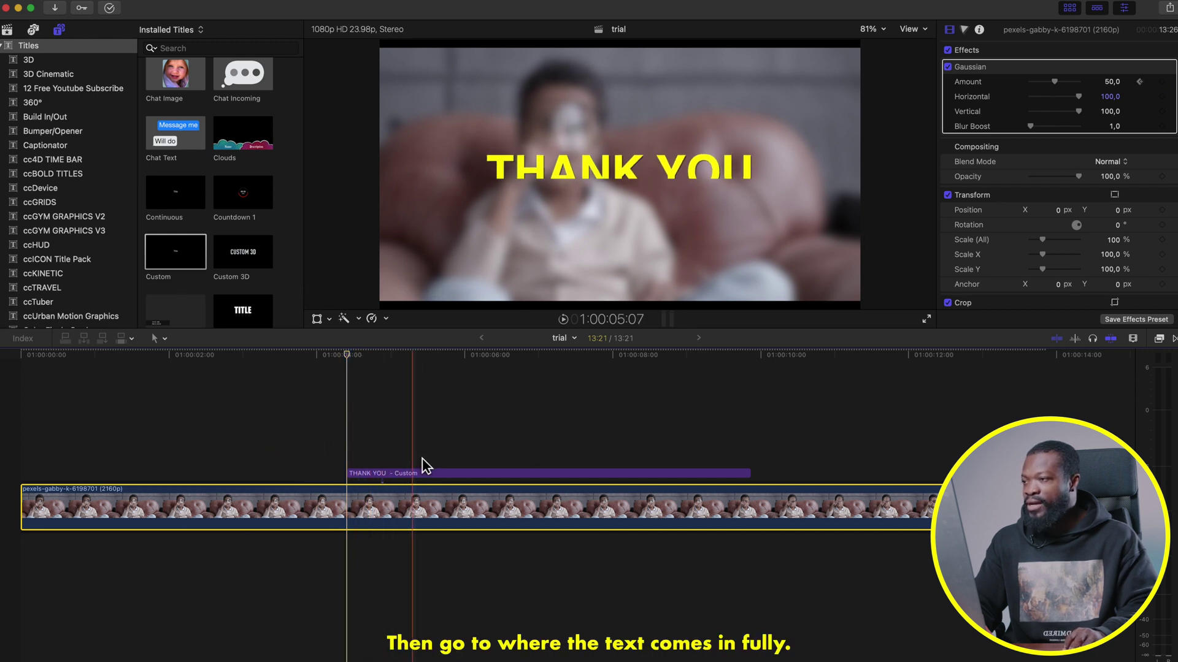
- Add further blur Amount keyframes where the title is fully in and where it starts leaving
click(455, 461)
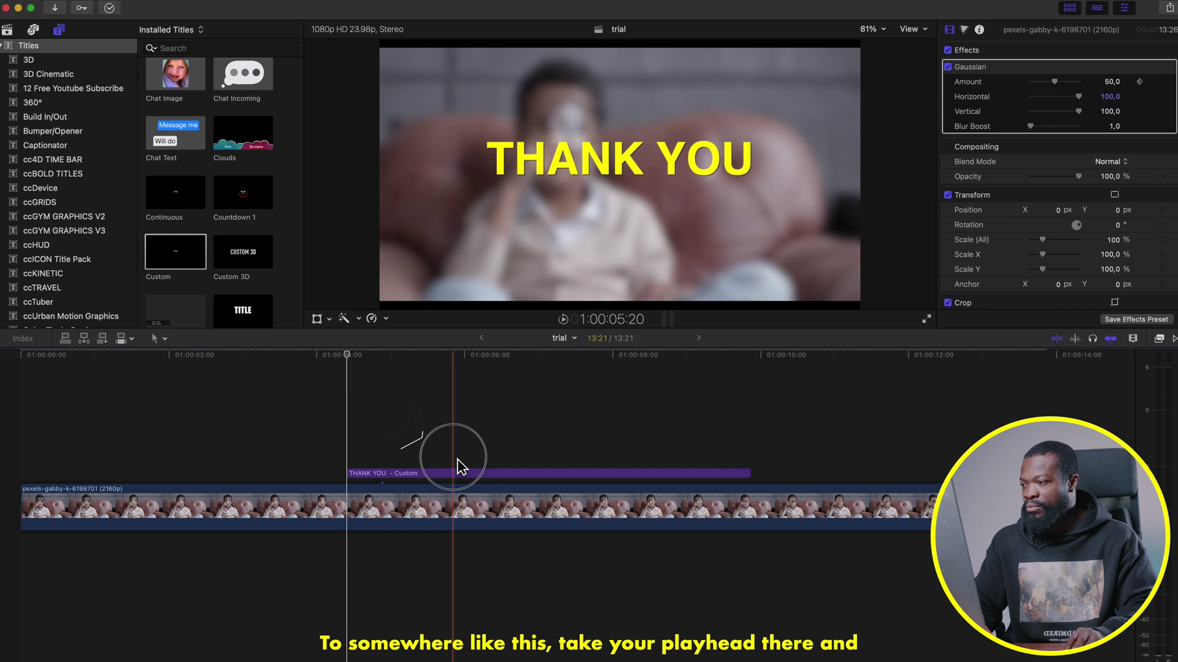
click(455, 473)
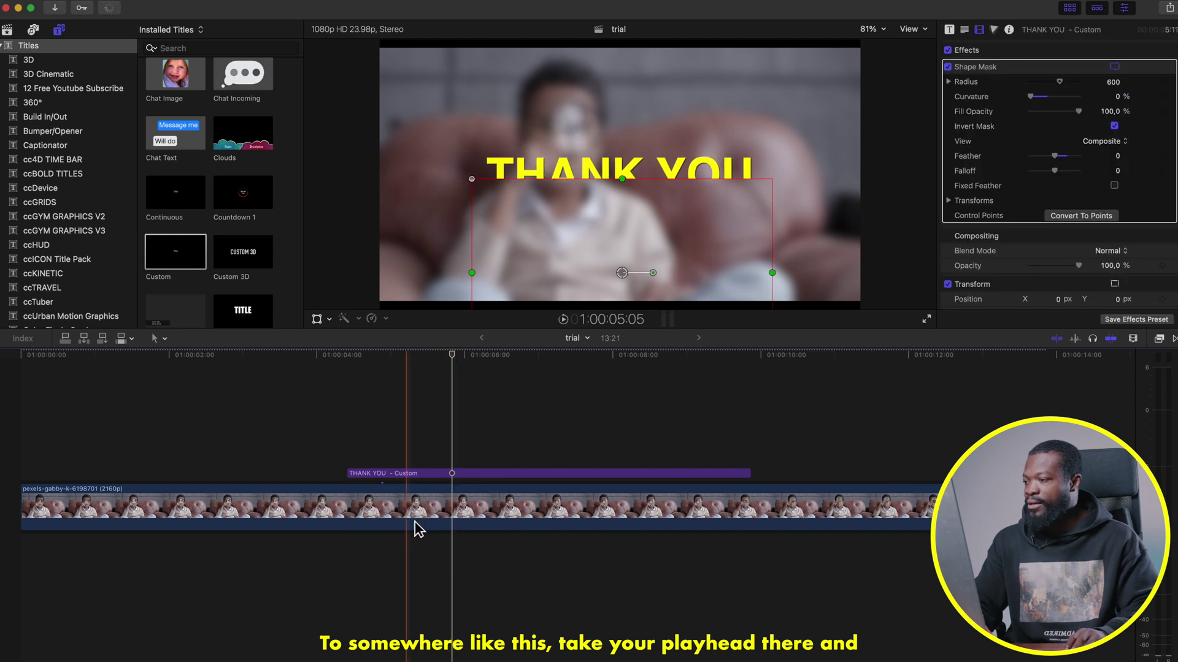
click(459, 512)
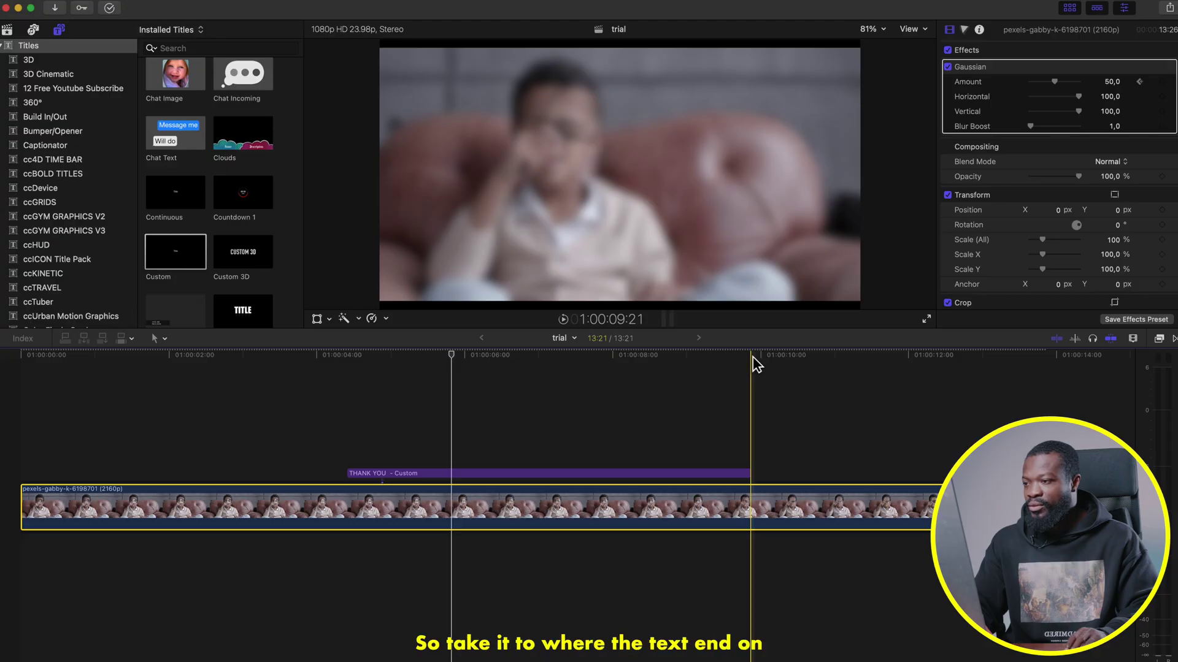
click(744, 477)
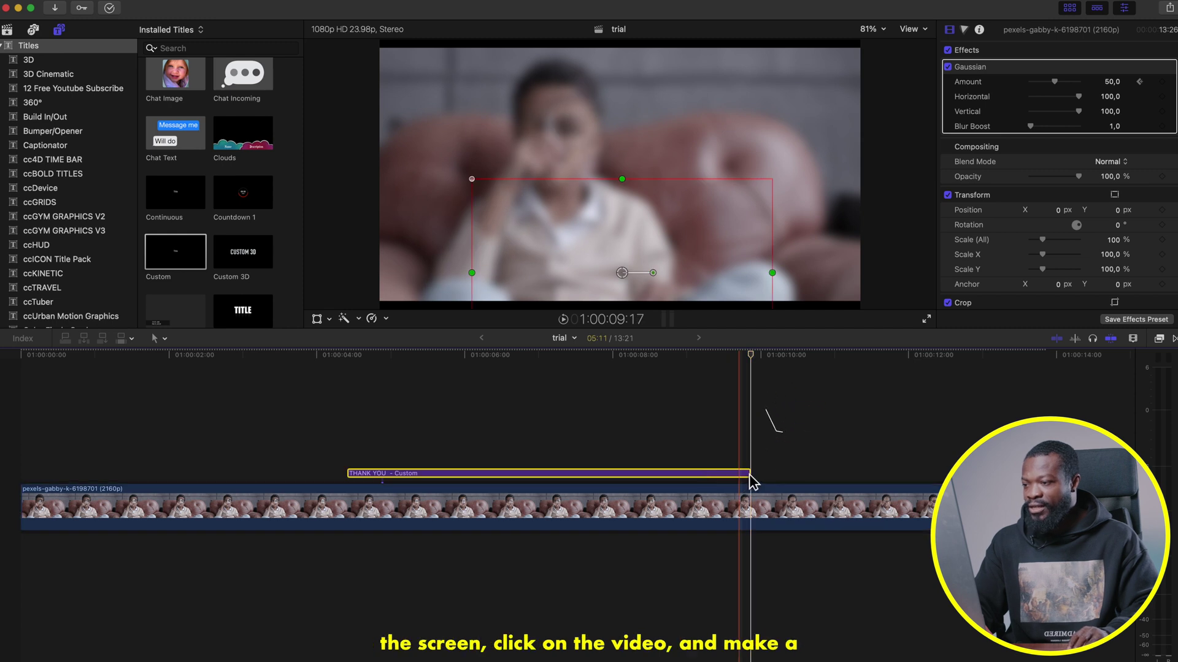
click(759, 510)
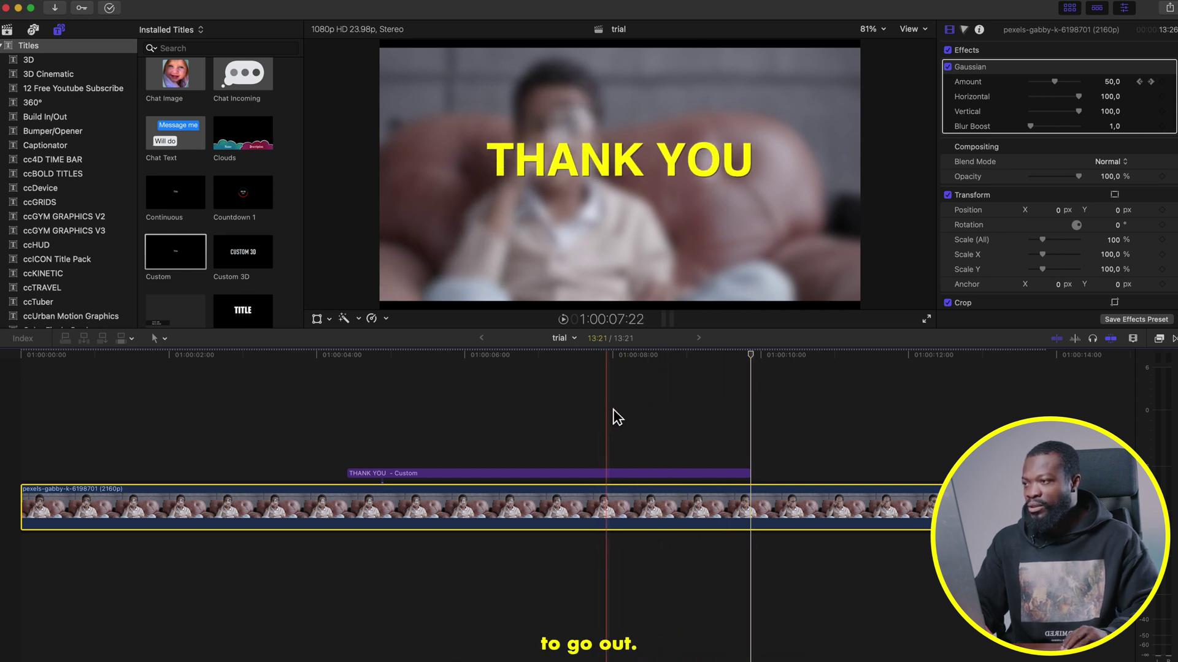
click(608, 426)
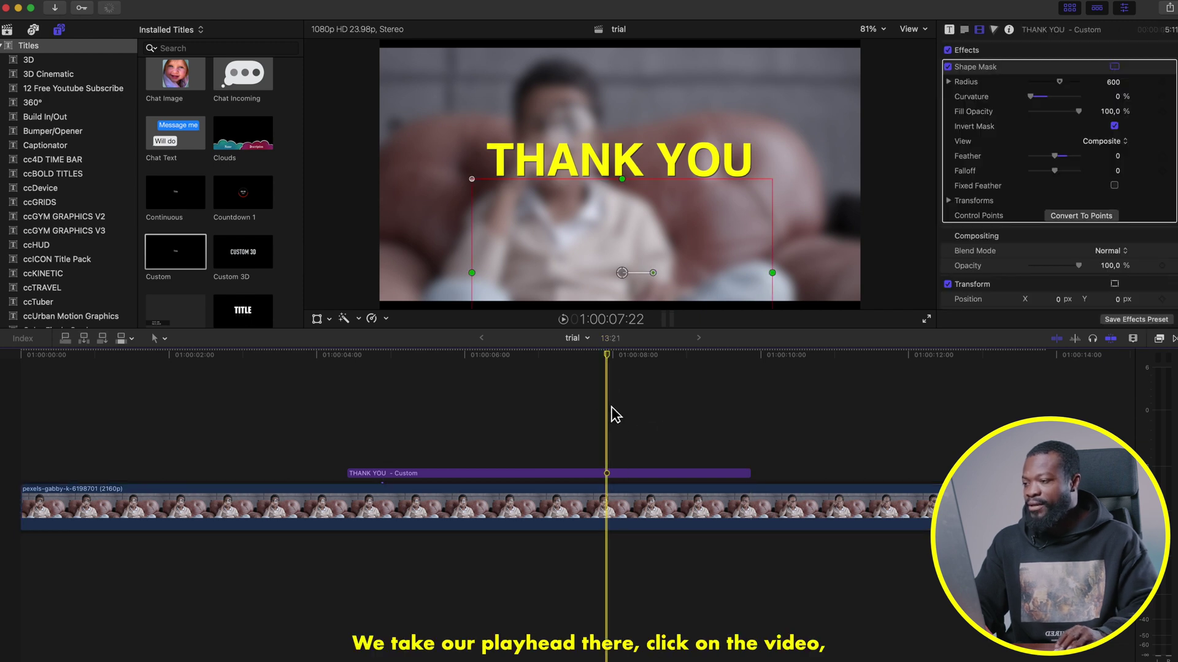
click(609, 519)
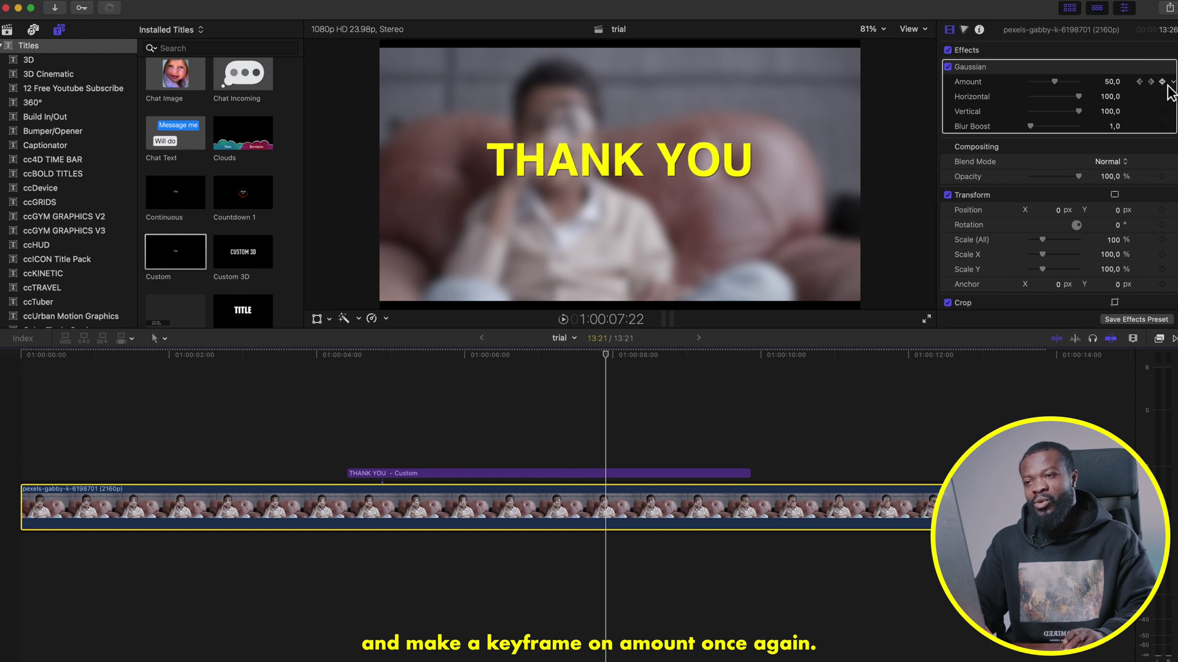
click(1162, 81)
click(355, 361)
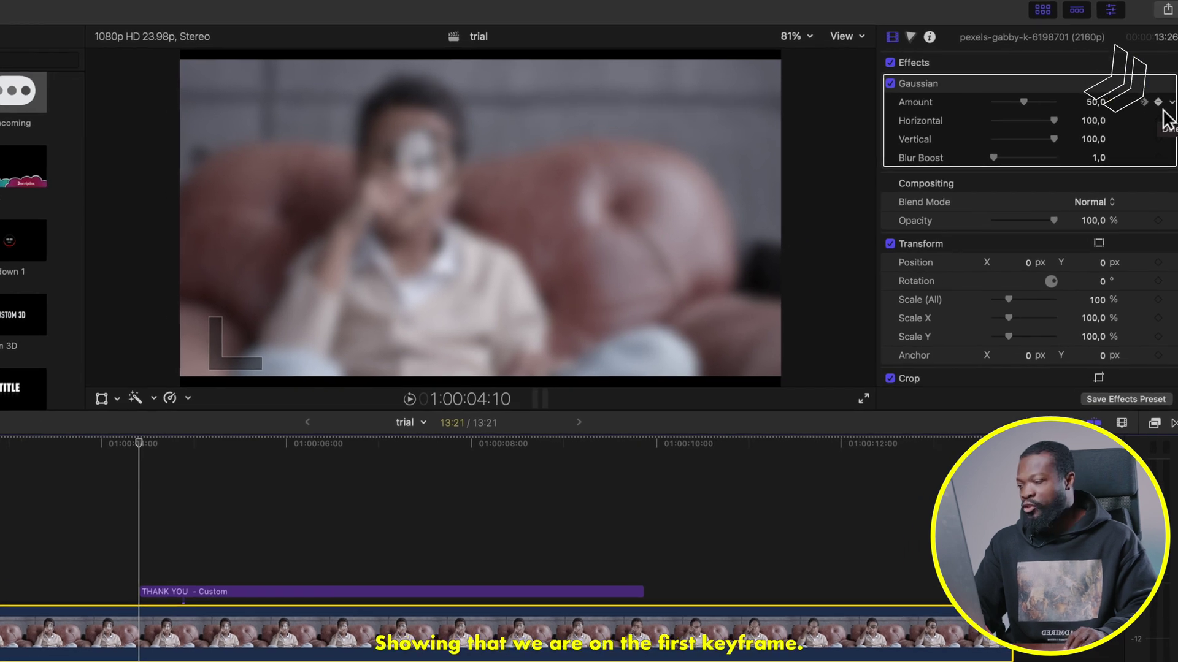
- Set the Gaussian blur Amount to 0 at the 1:00:04:10 keyframe, keeping 50 elsewhere
click(1097, 103)
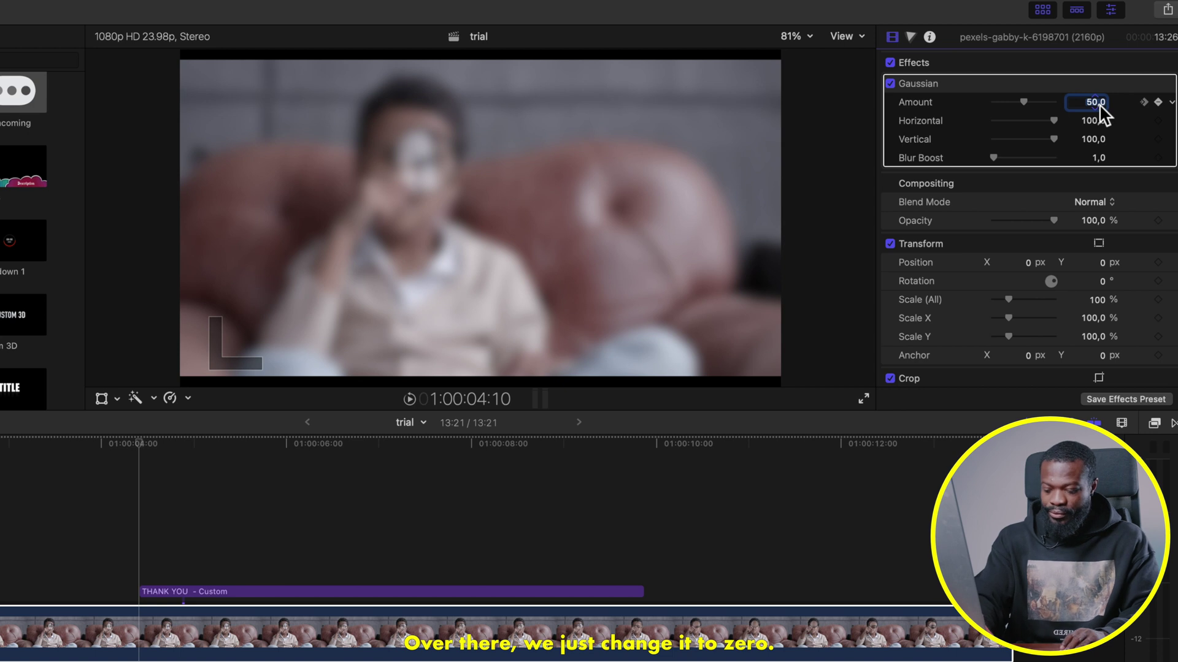
text(0)
key(Return)
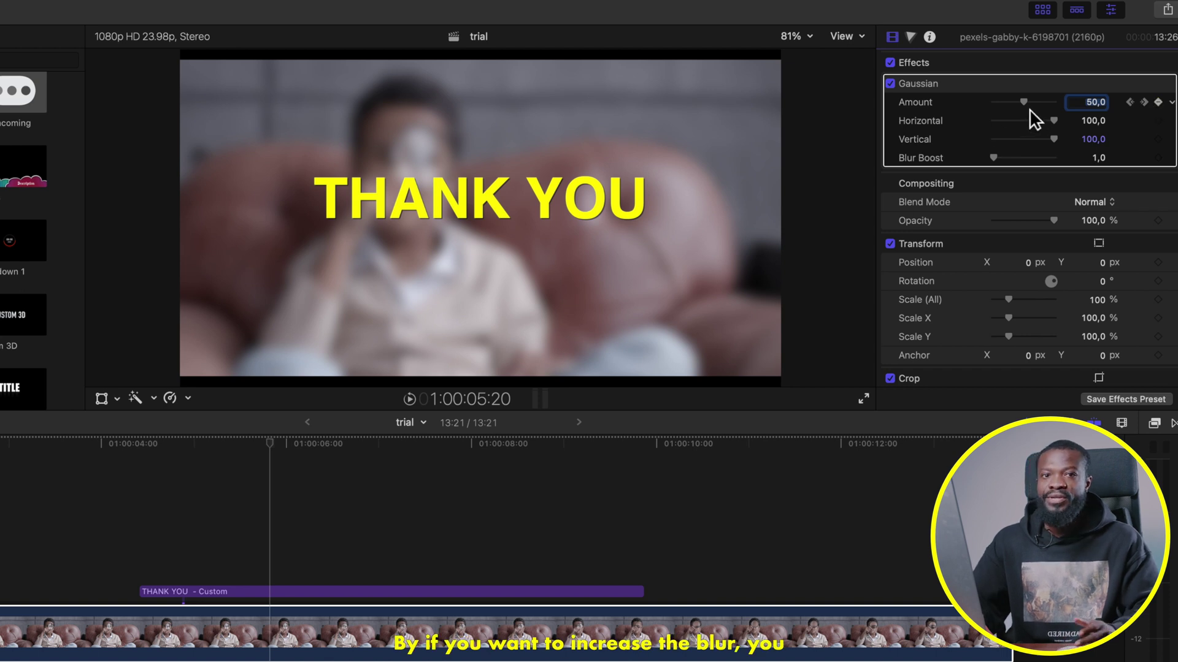
drag(1025, 104, 1043, 105)
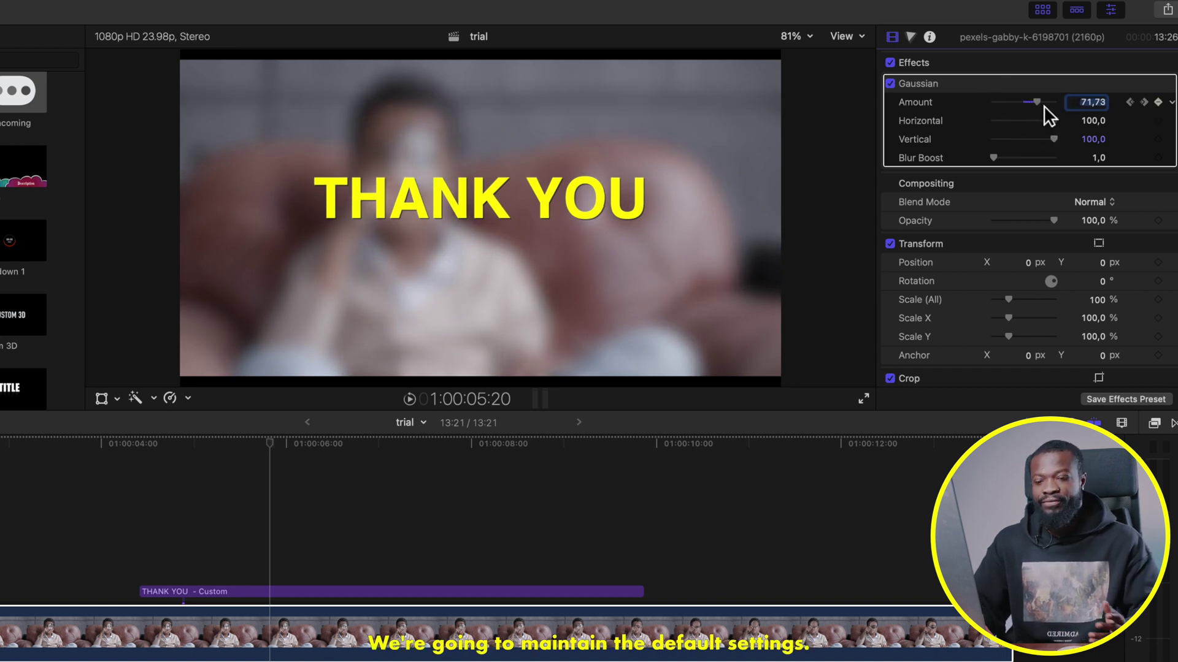
key(super+z)
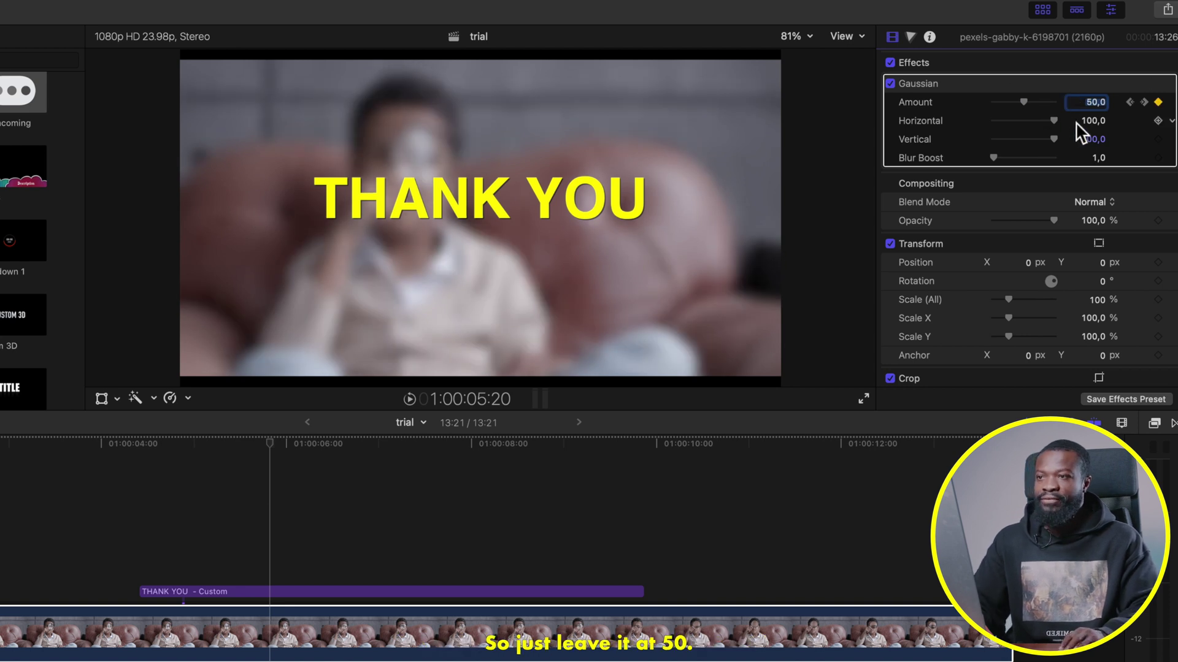
- Step to the last blur keyframe, select the video clip, and play the blur animation
click(1151, 104)
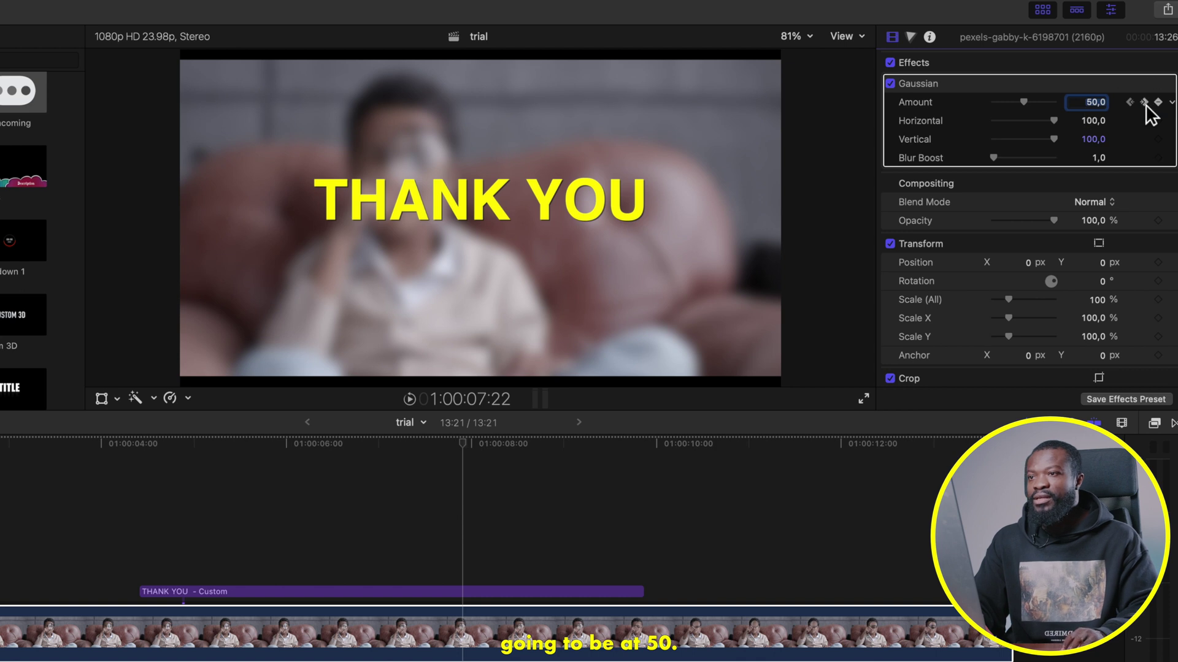
click(1146, 105)
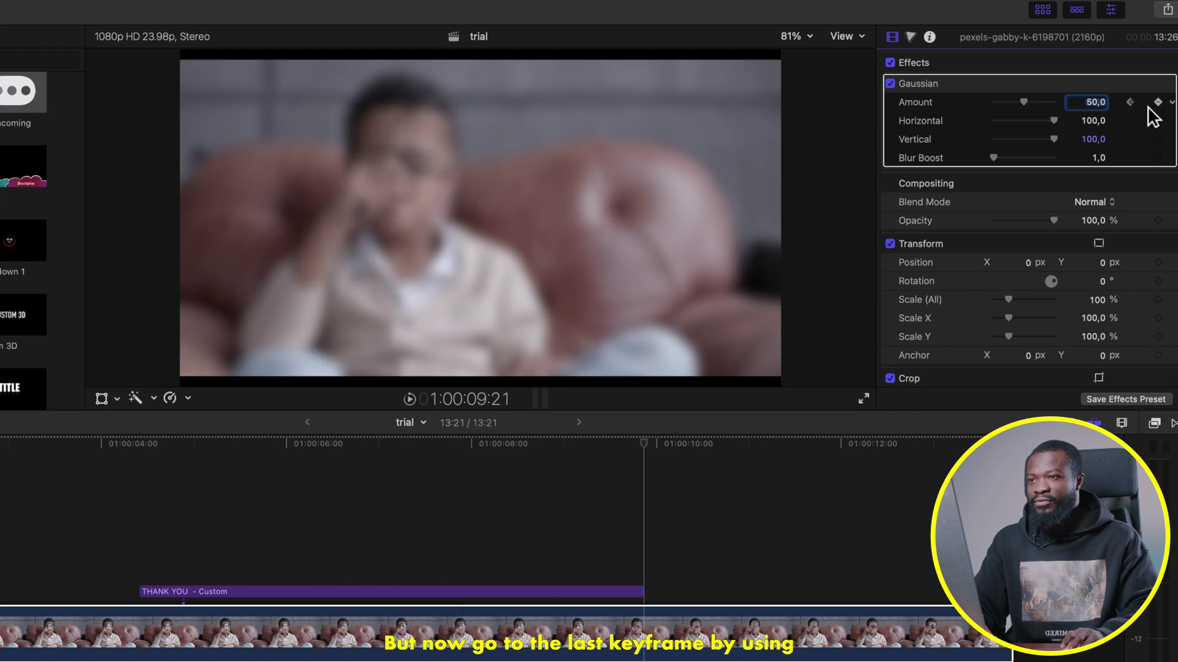
click(656, 509)
click(647, 600)
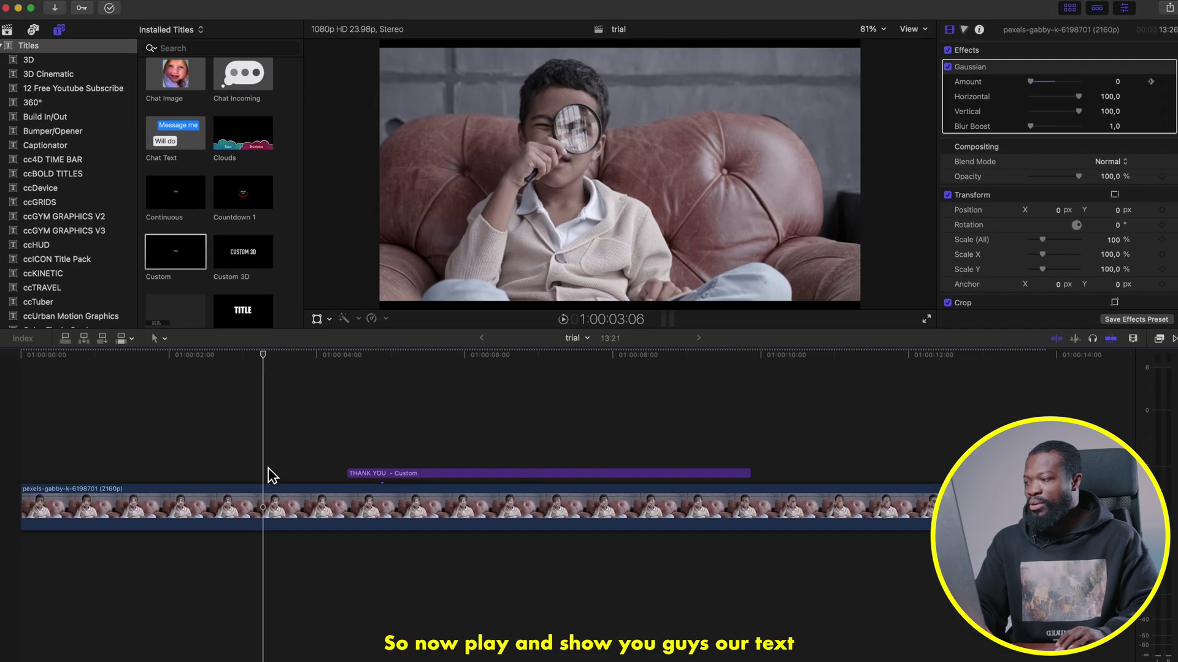
key(space)
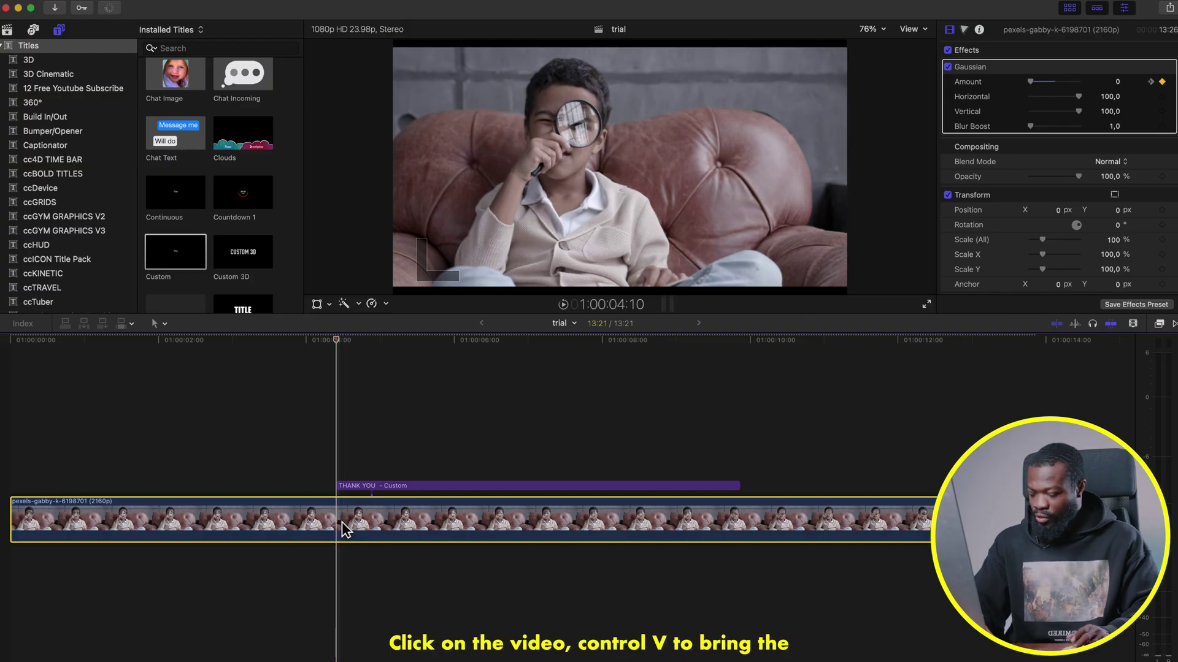
- Set both the rising and falling Gaussian Amount curve segments to Ease in Video Animation
key(ctrl+v)
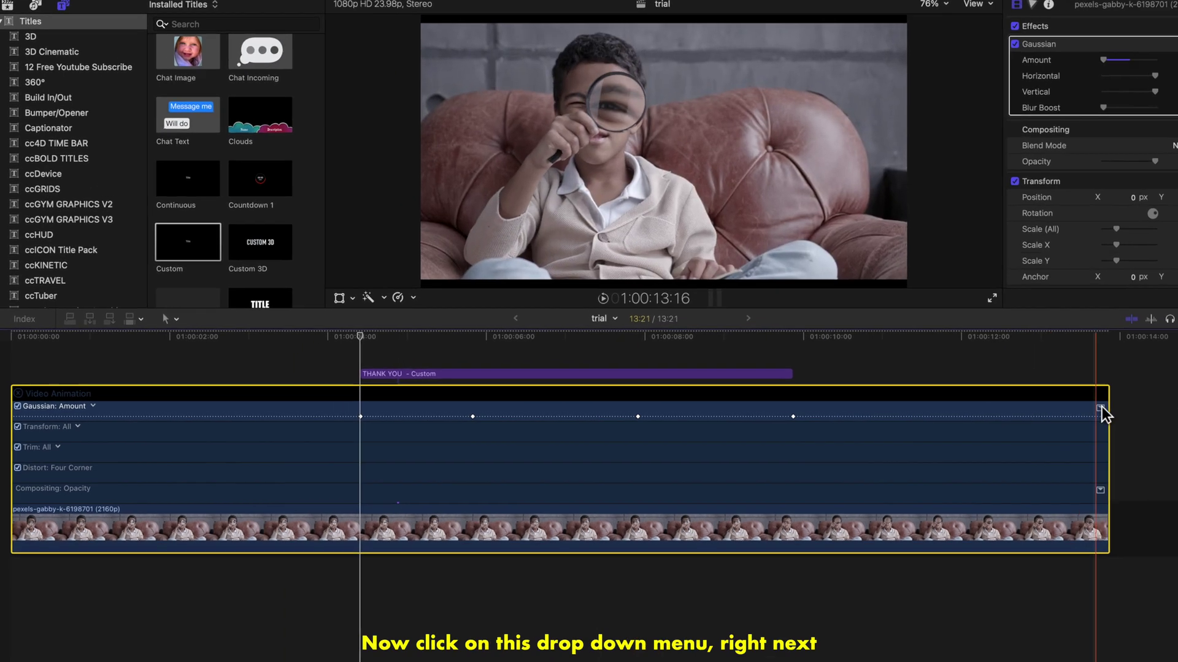
click(1030, 409)
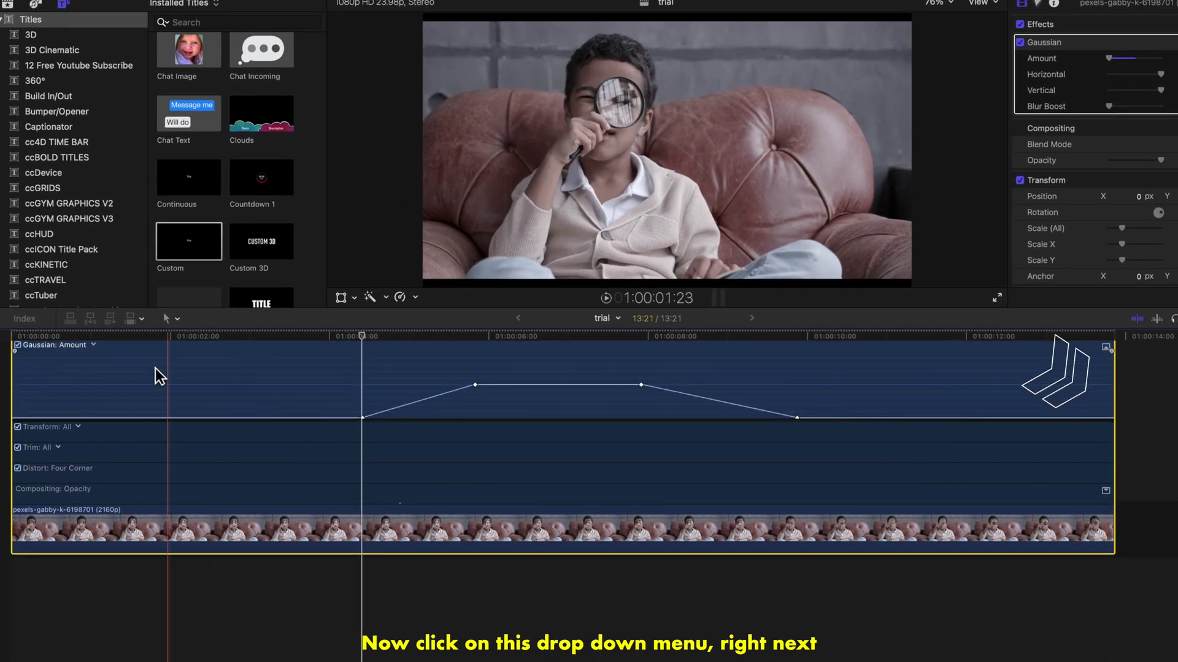
scroll(395, 425, up, 3)
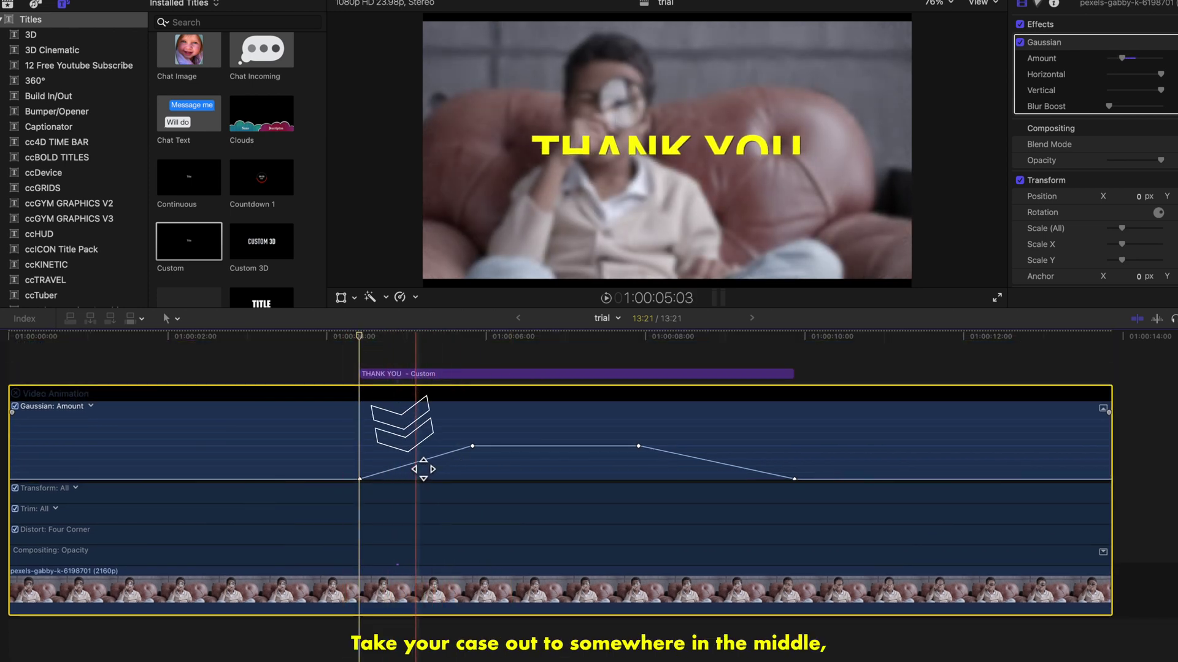
right_click(422, 468)
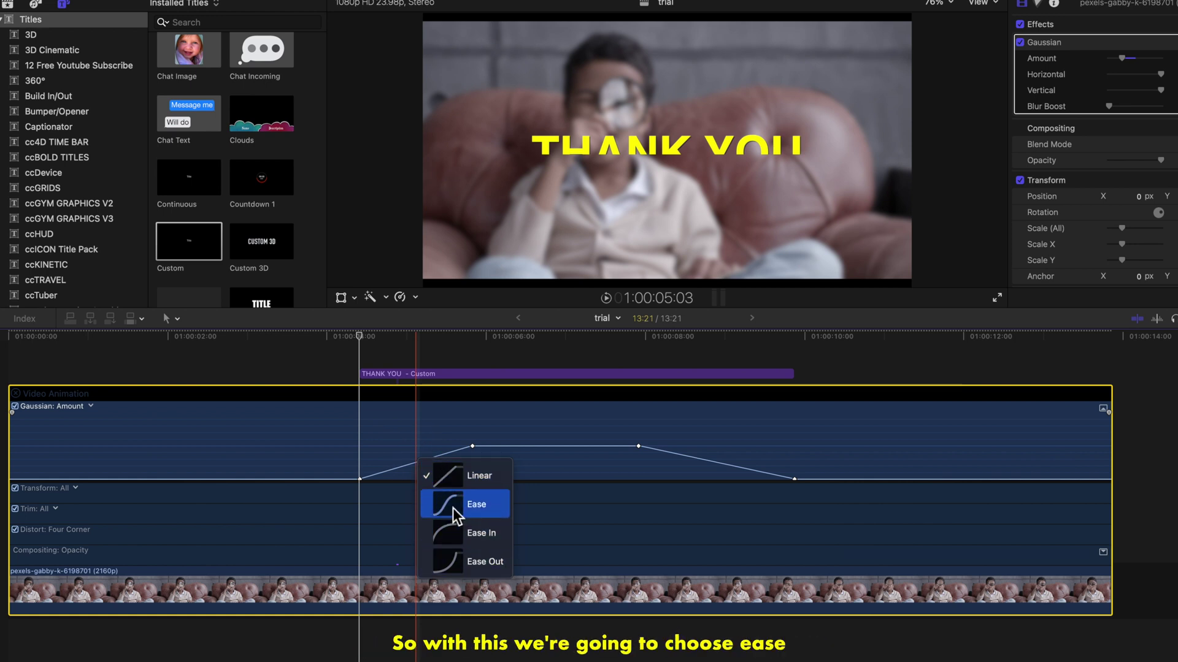
click(452, 508)
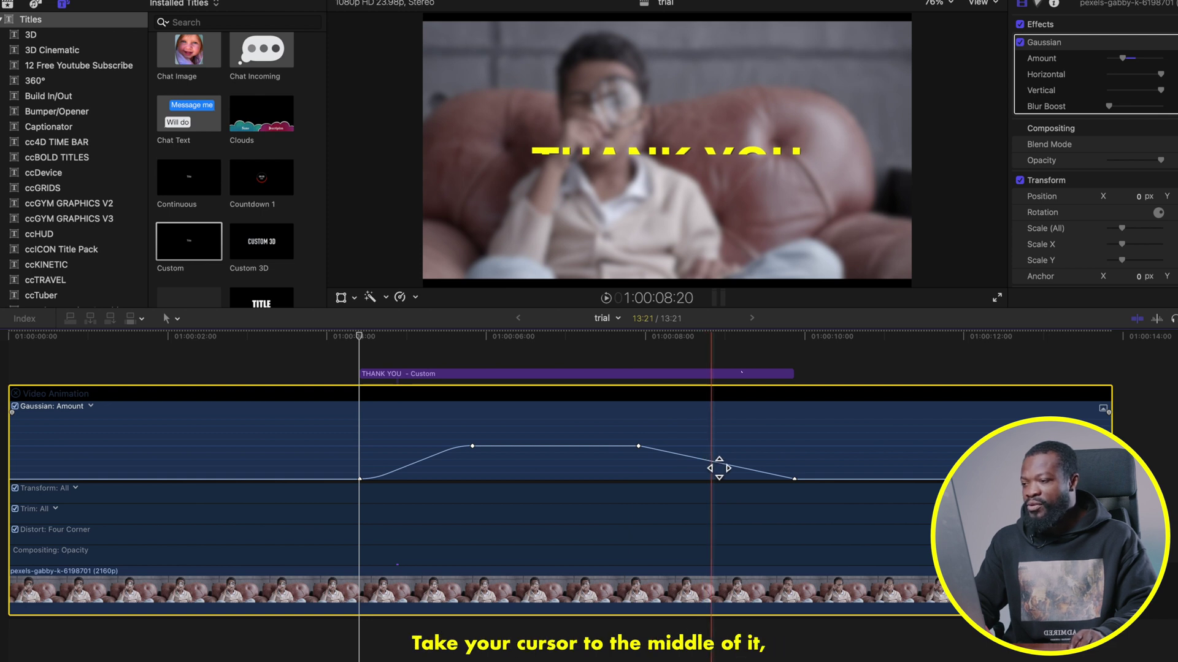
right_click(718, 469)
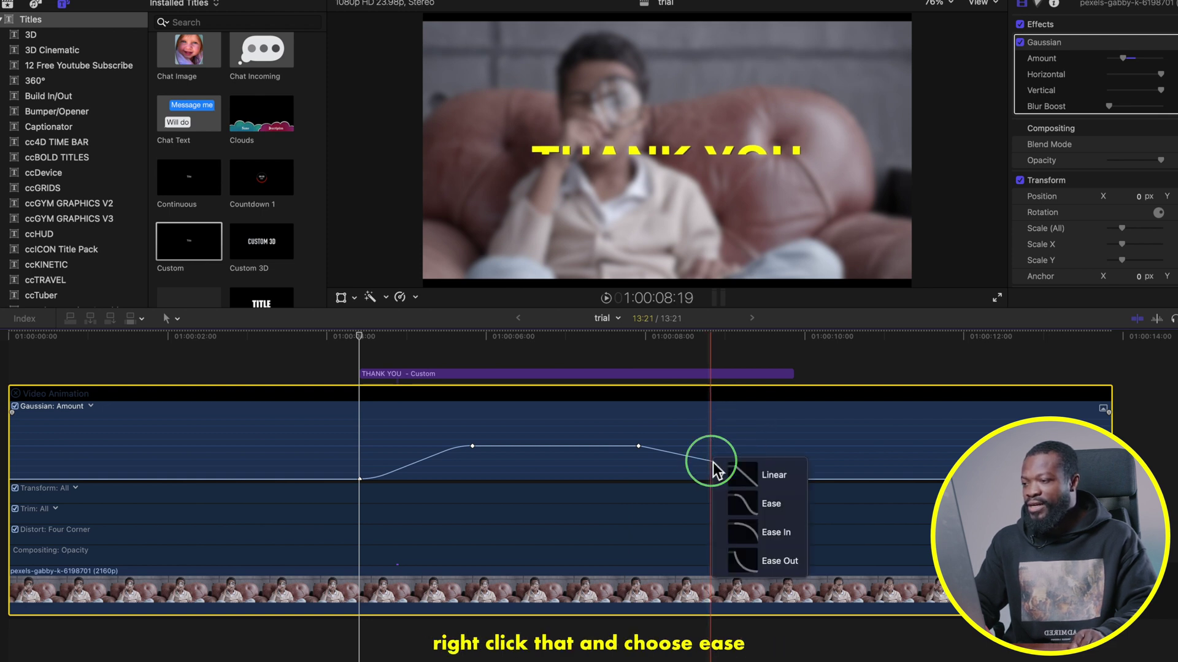
click(758, 510)
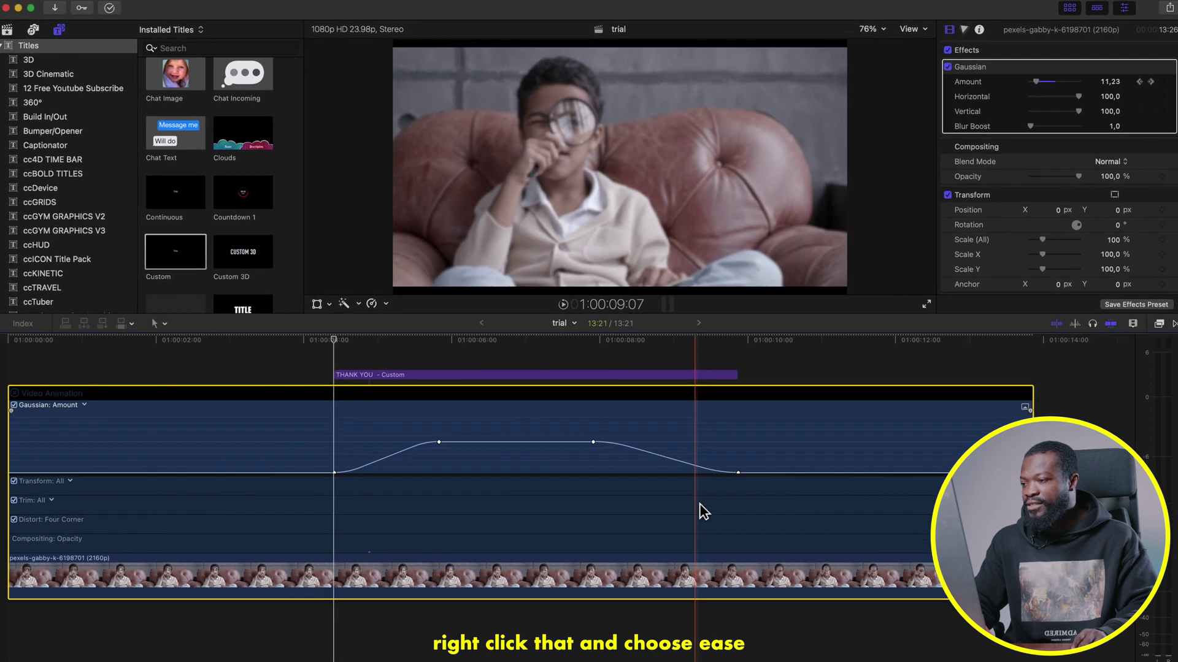
- Close the Video Animation editor, then play and stop the eased blur preview
click(17, 394)
key(space)
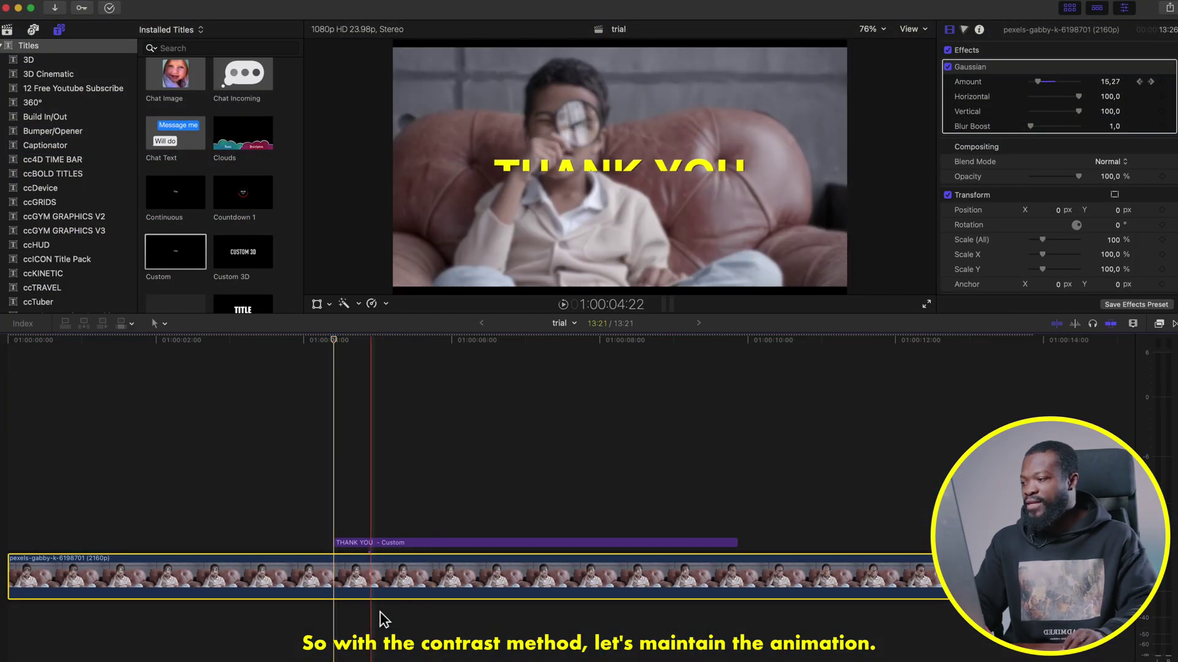
key(space)
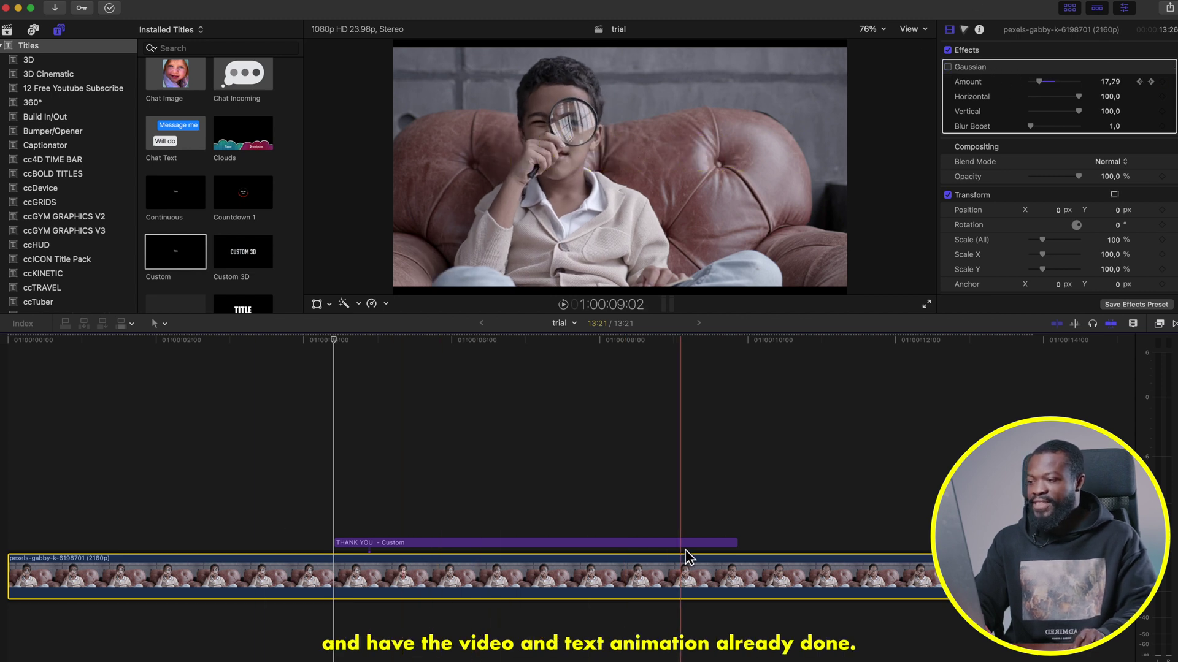
click(344, 507)
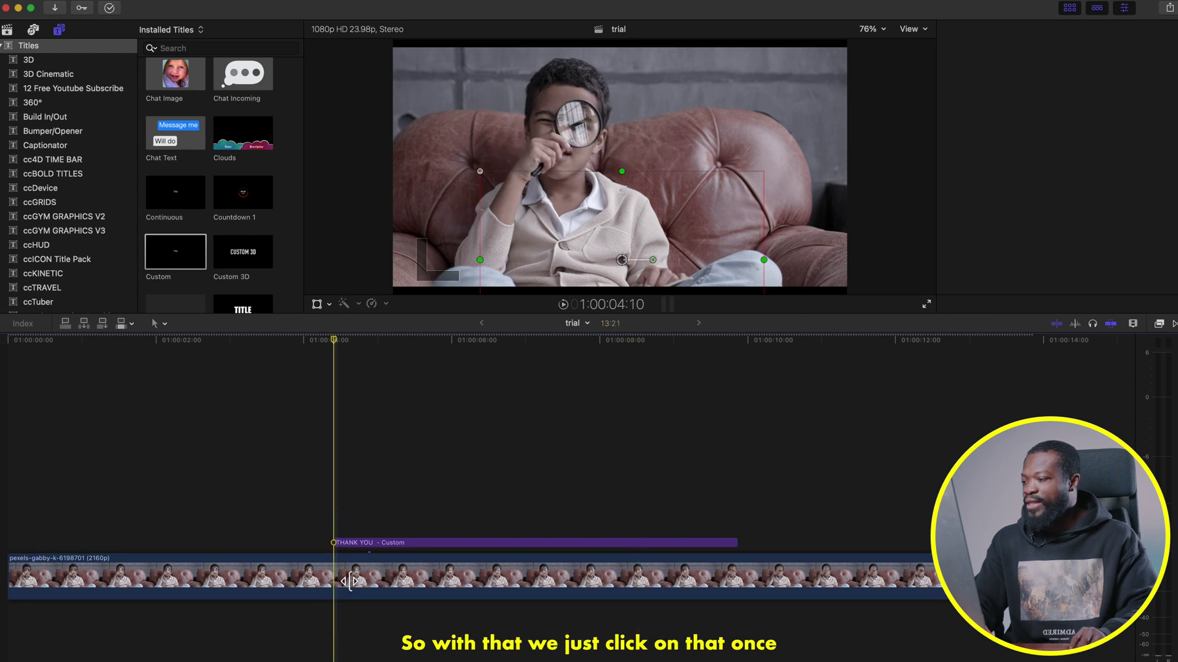
click(346, 579)
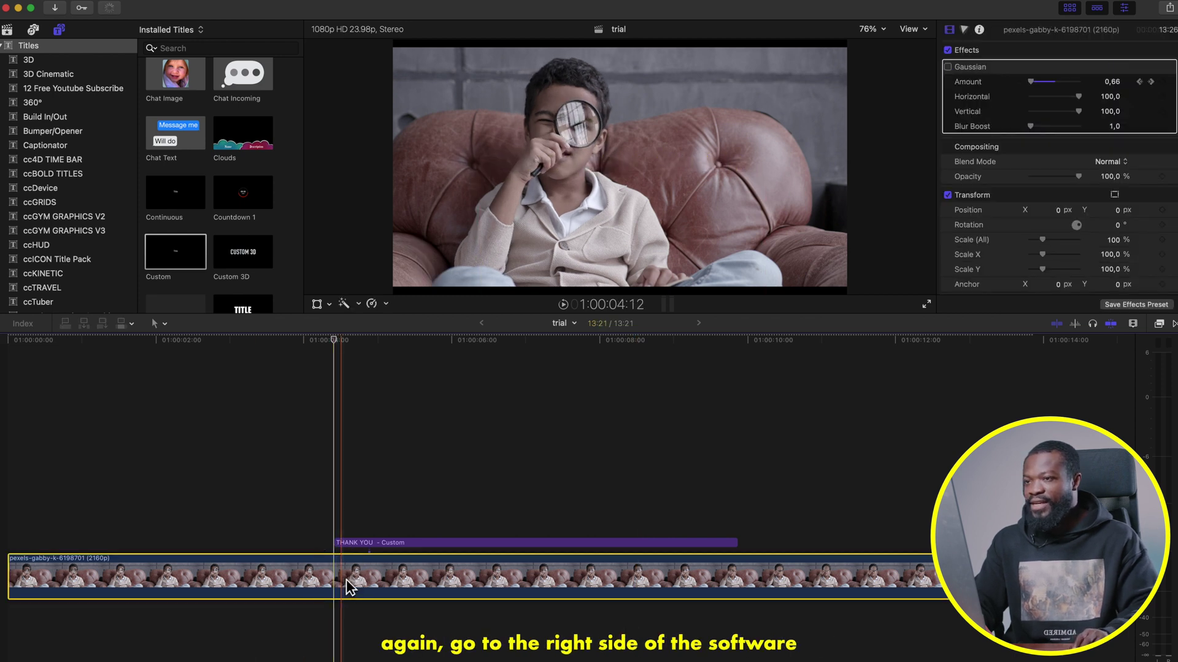
scroll(980, 212, down, 5)
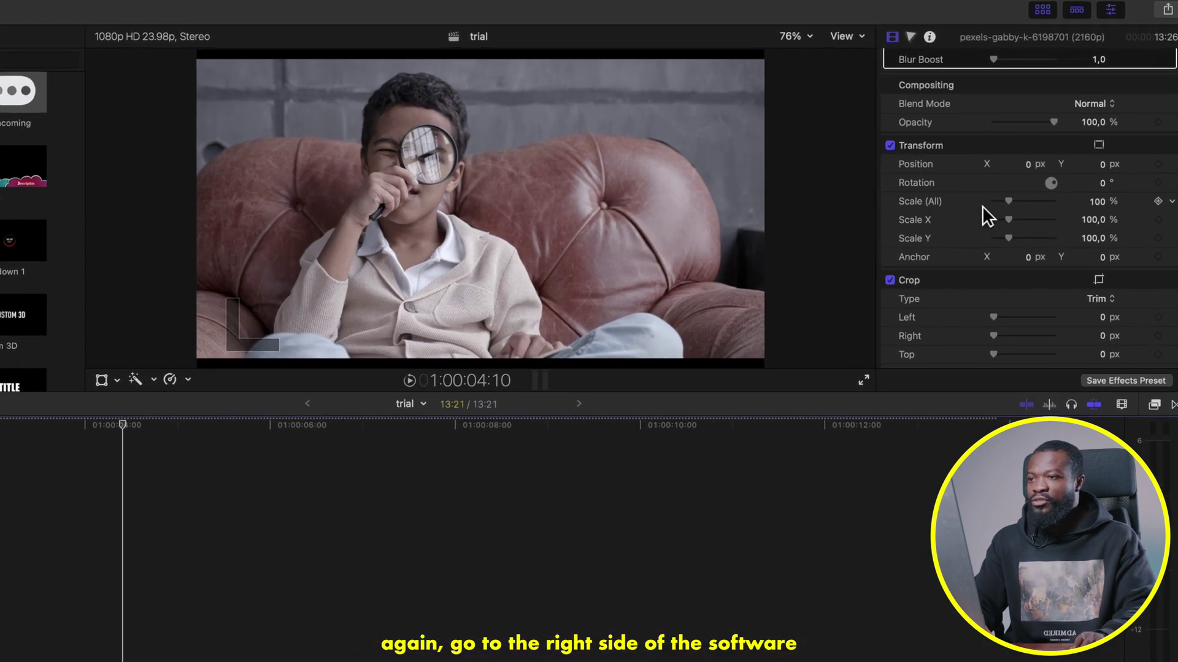
scroll(992, 210, up, 3)
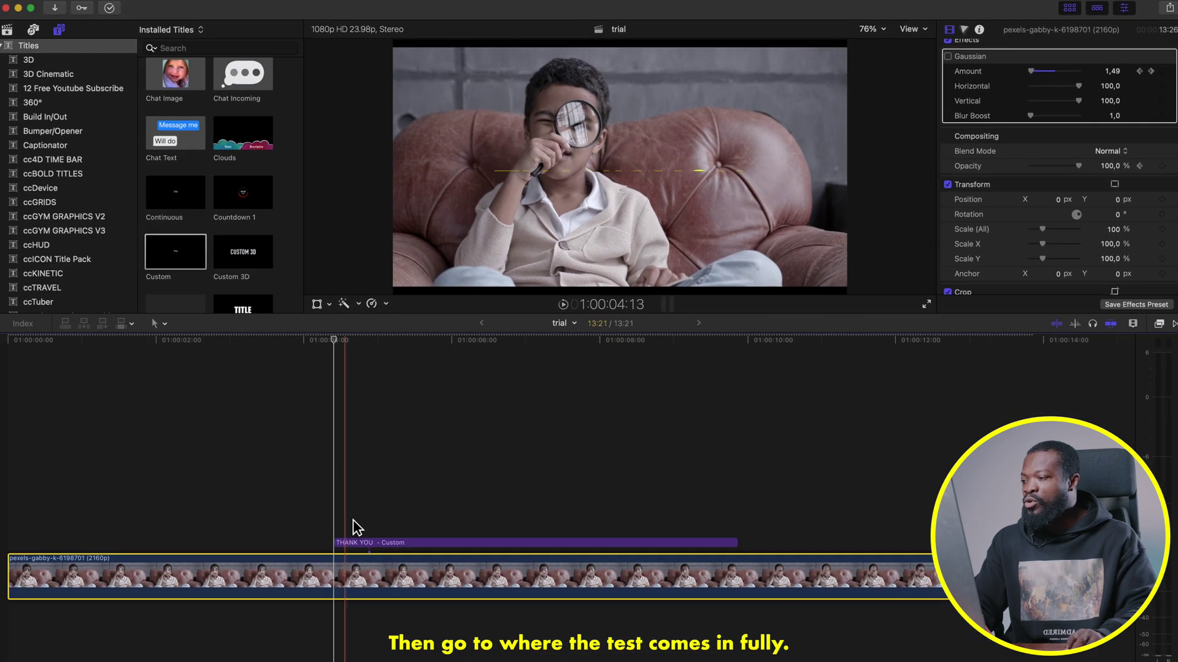
click(433, 519)
click(440, 583)
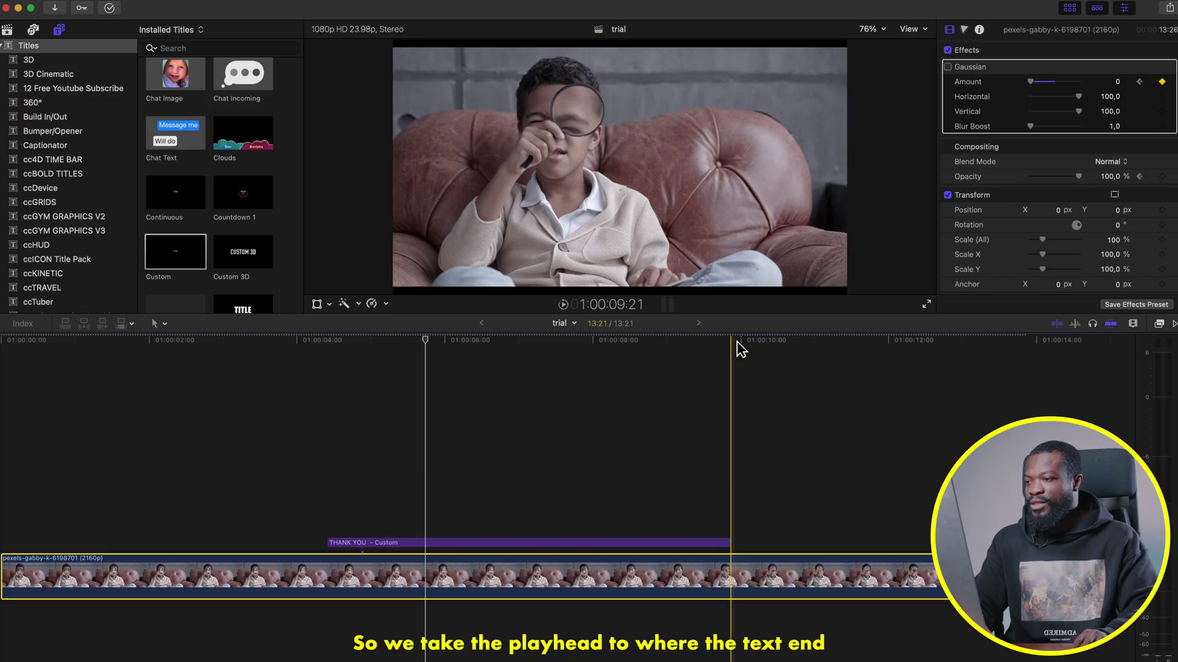
- Place the playhead near 1:00:09:08, where the THANK YOU title starts leaving
click(737, 341)
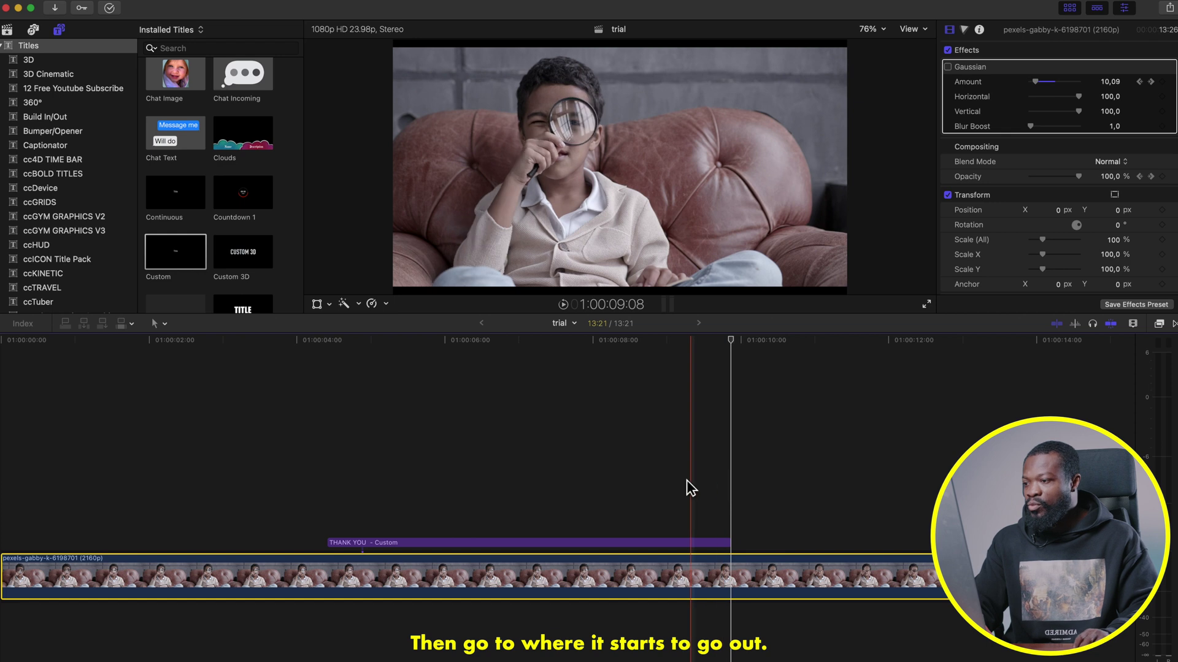
- Add an Opacity keyframe at the previous blur keyframe and return to the first blur keyframe
click(588, 577)
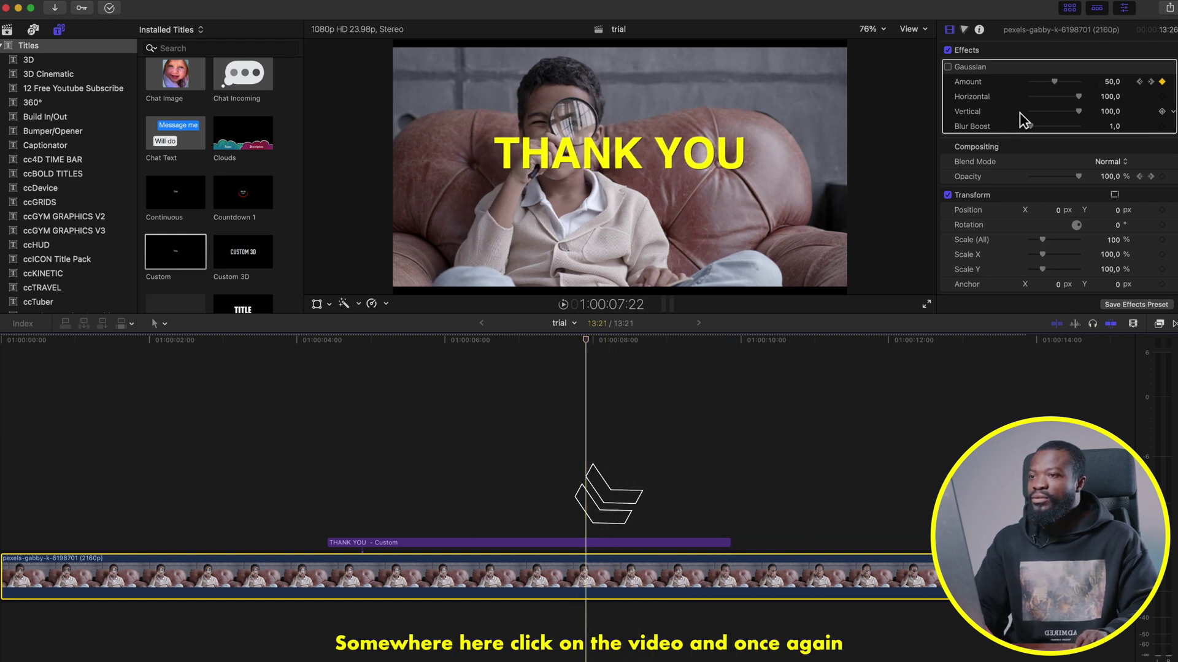
click(1162, 177)
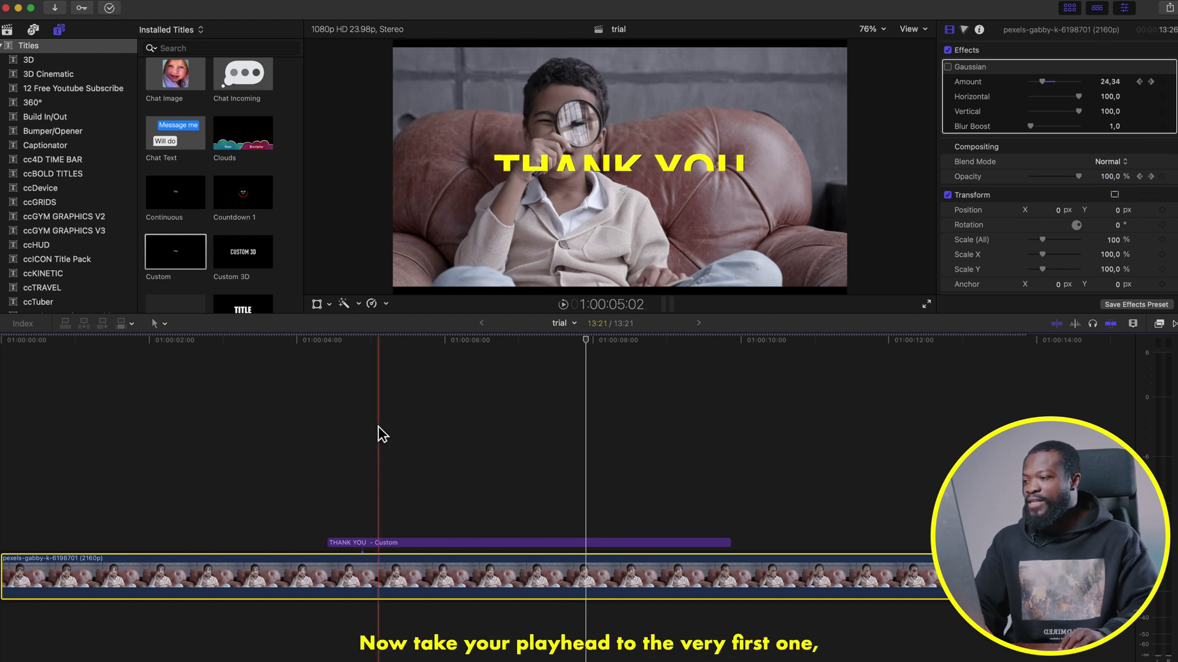
click(329, 347)
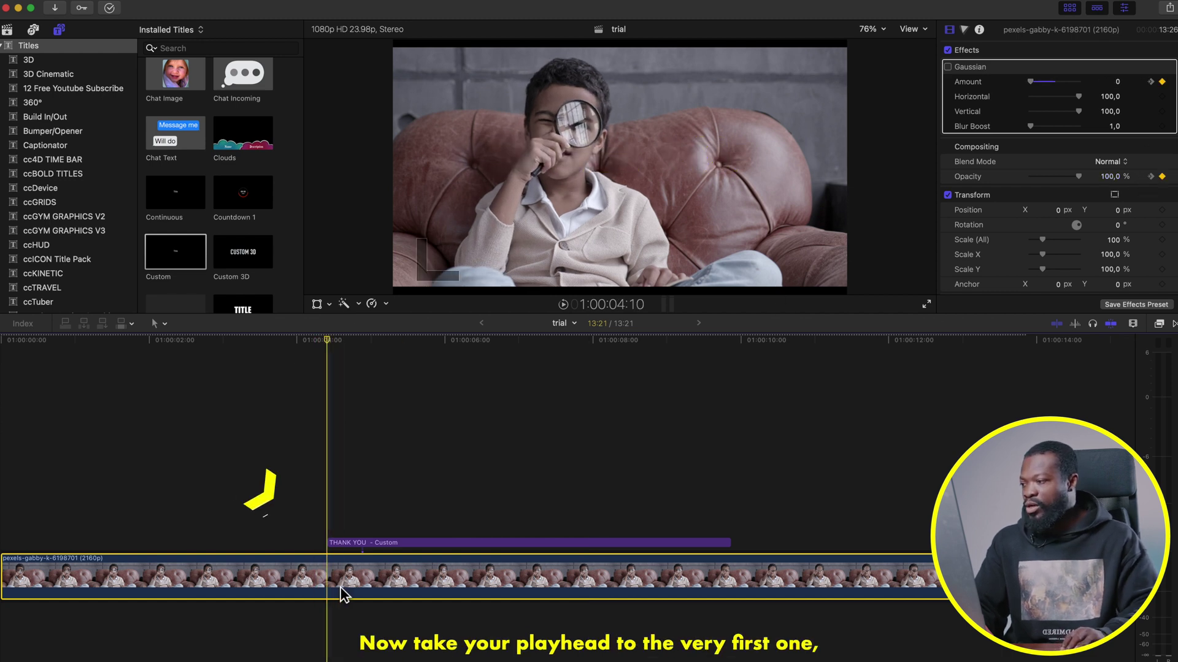
- Set the clip's Opacity to 50 at the second and third blur keyframes
click(1156, 182)
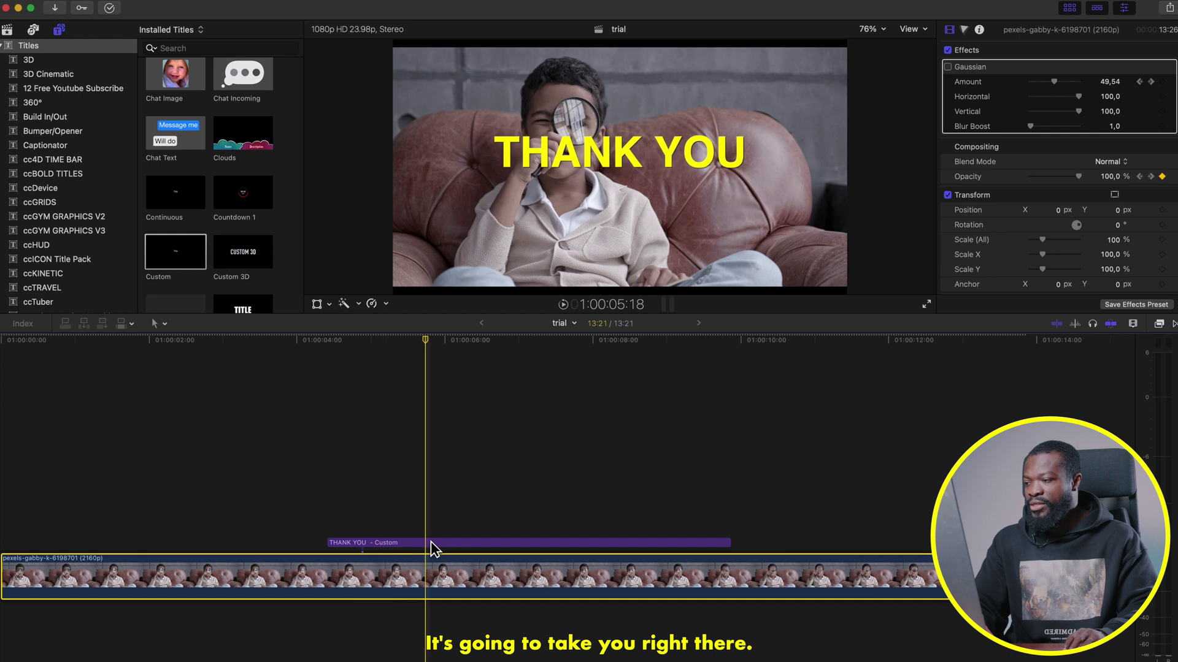
drag(1077, 176, 1060, 178)
click(1103, 179)
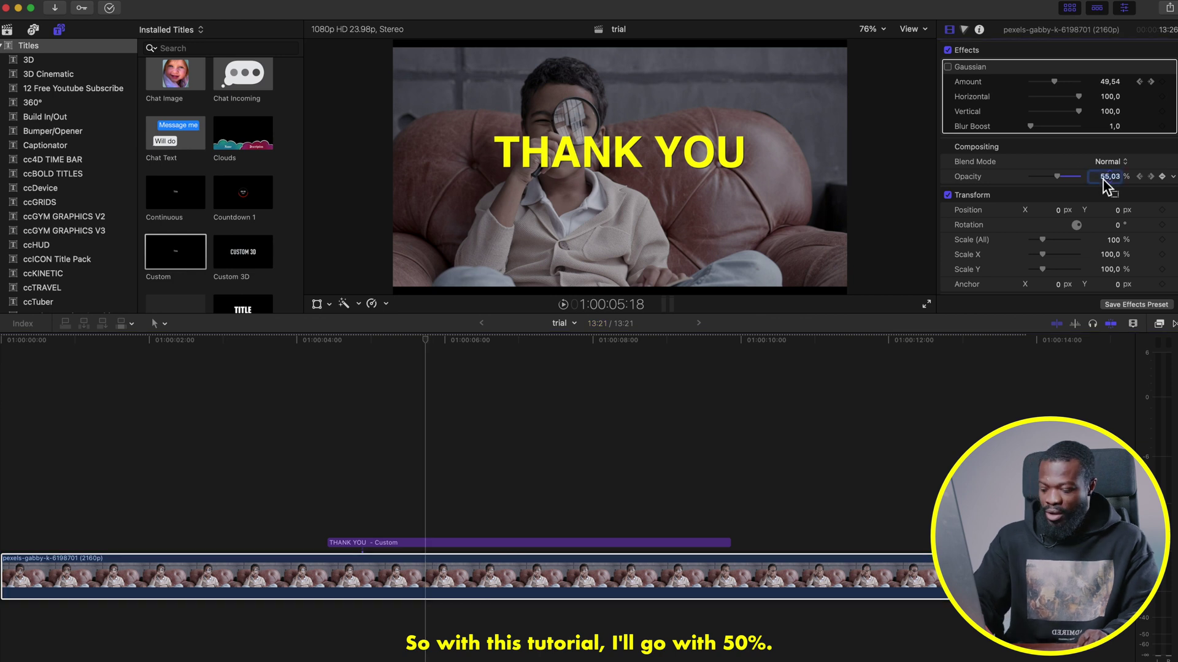
text(50)
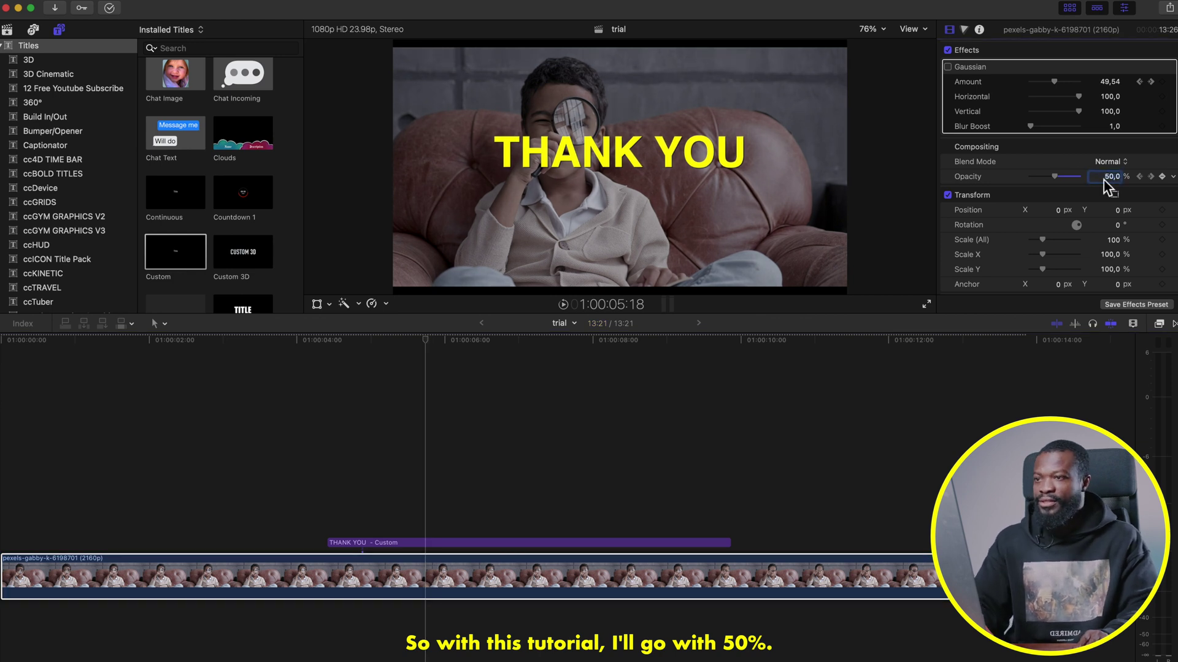
click(1154, 180)
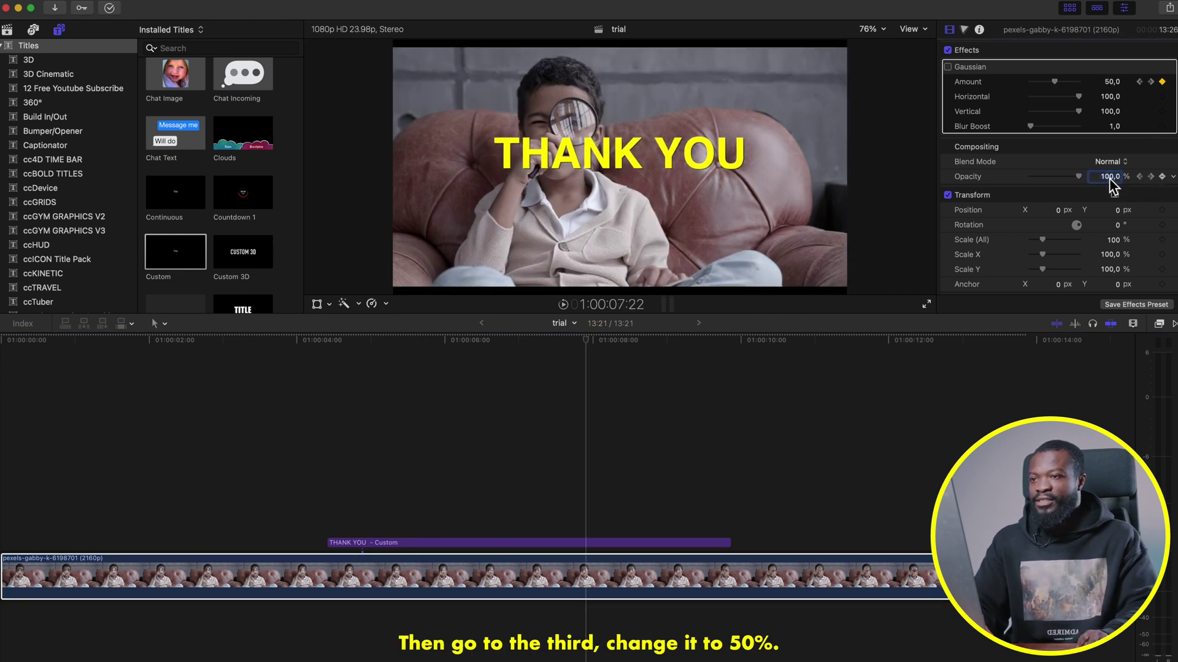
text(0)
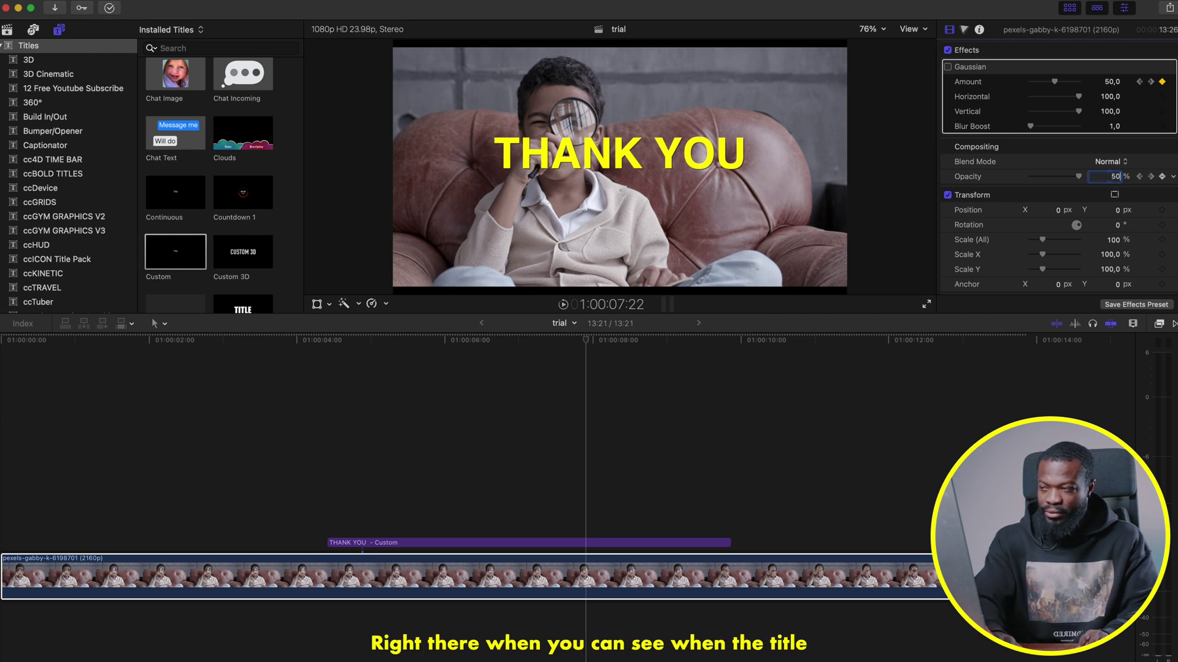
key(Return)
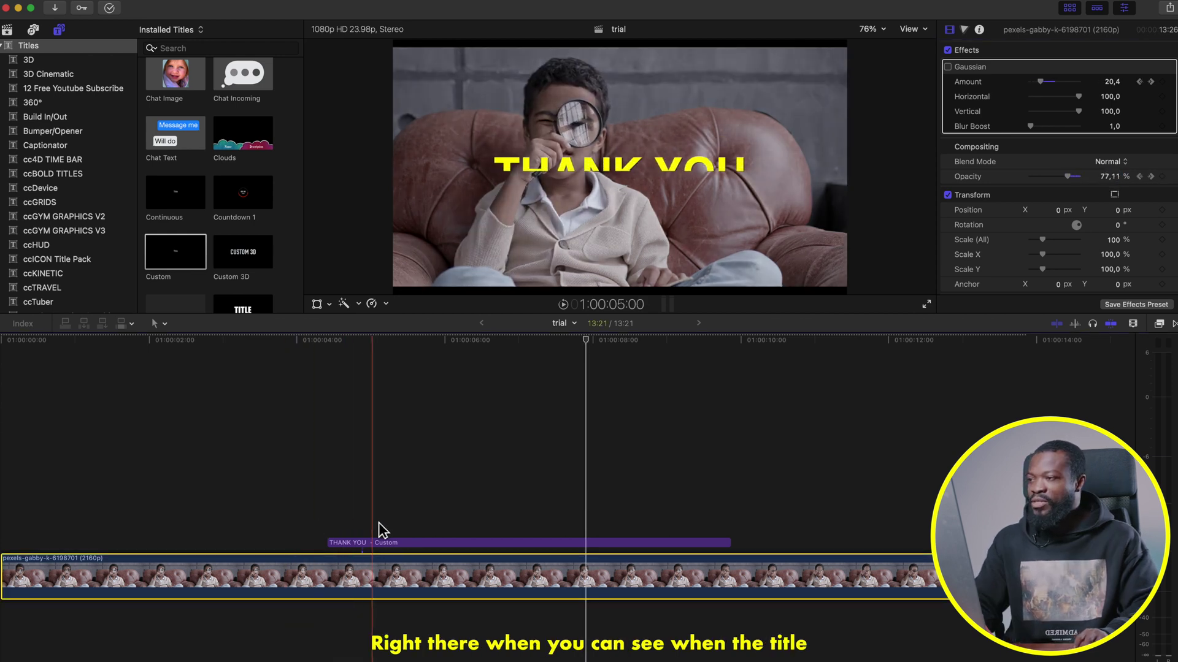